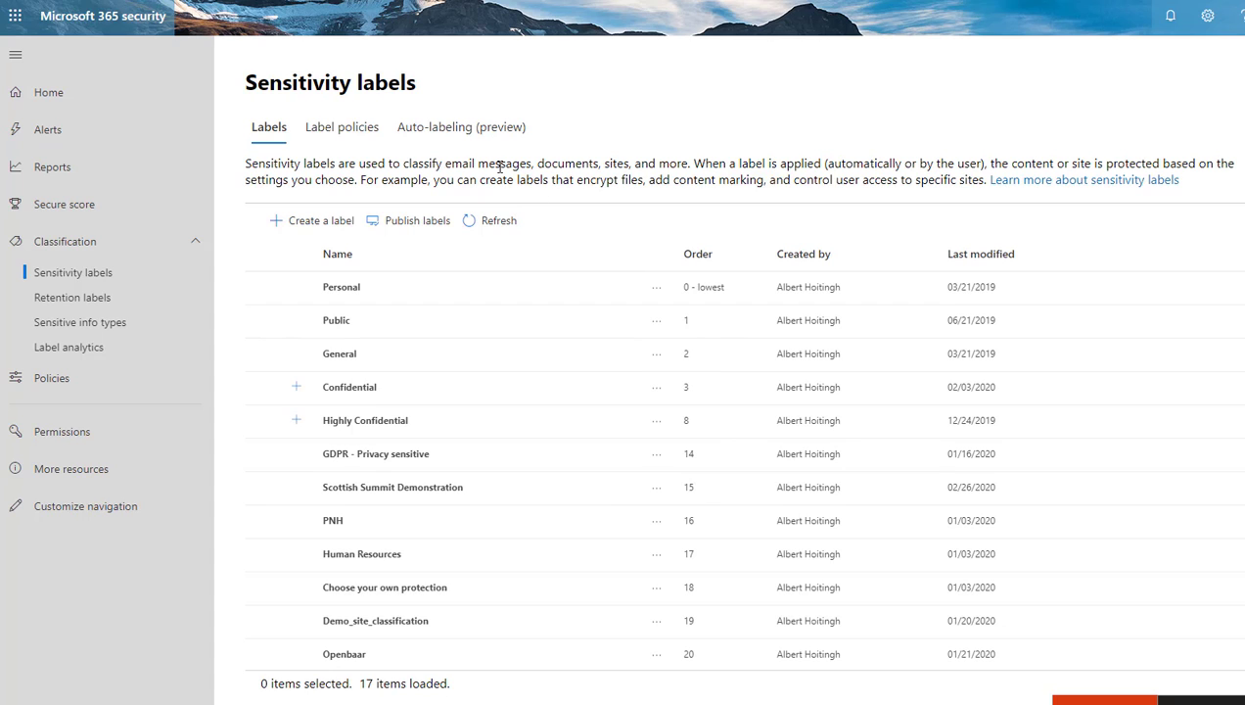
Create an auto-labeling policy from the General Data Protection Regulation (GDPR) privacy template, keeping its default name
click(433, 138)
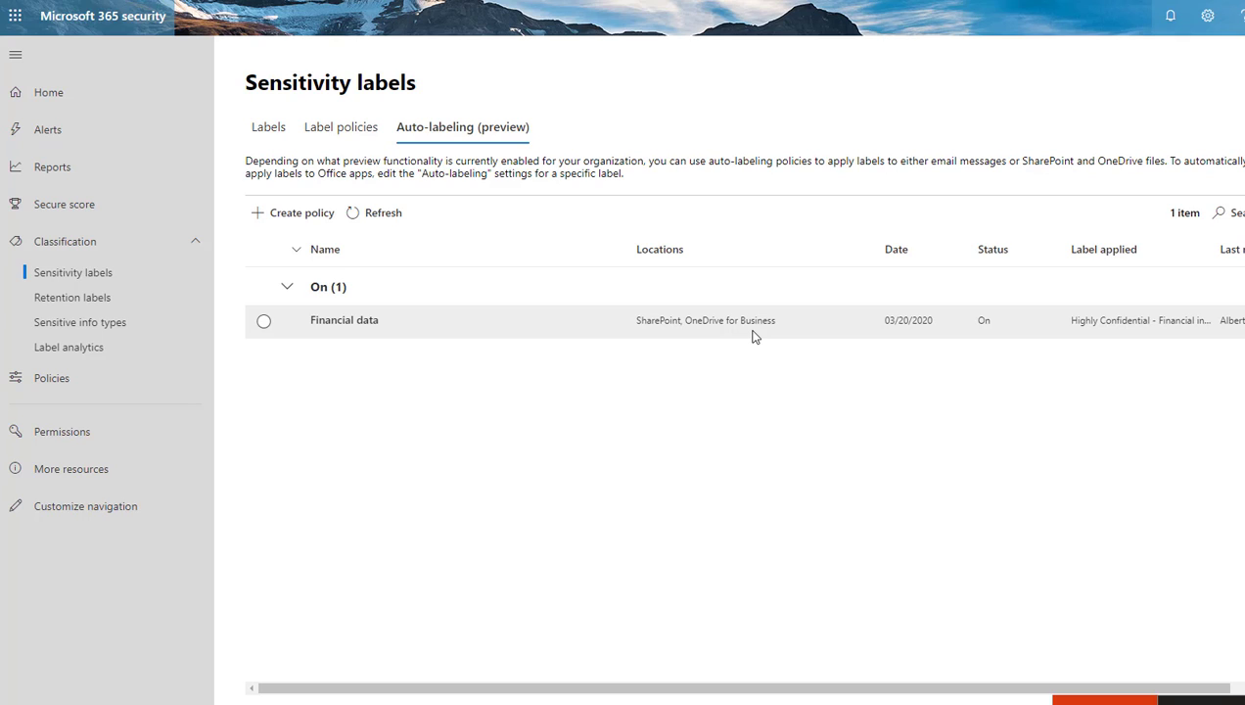
click(337, 216)
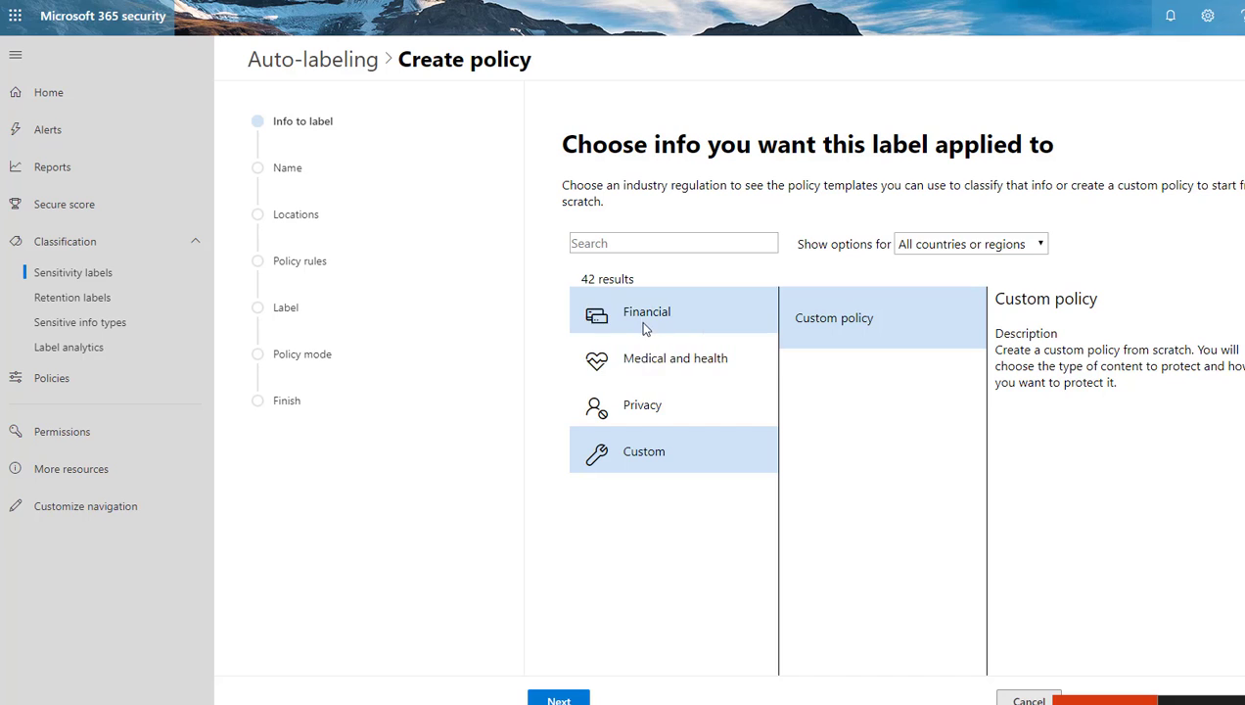
click(638, 408)
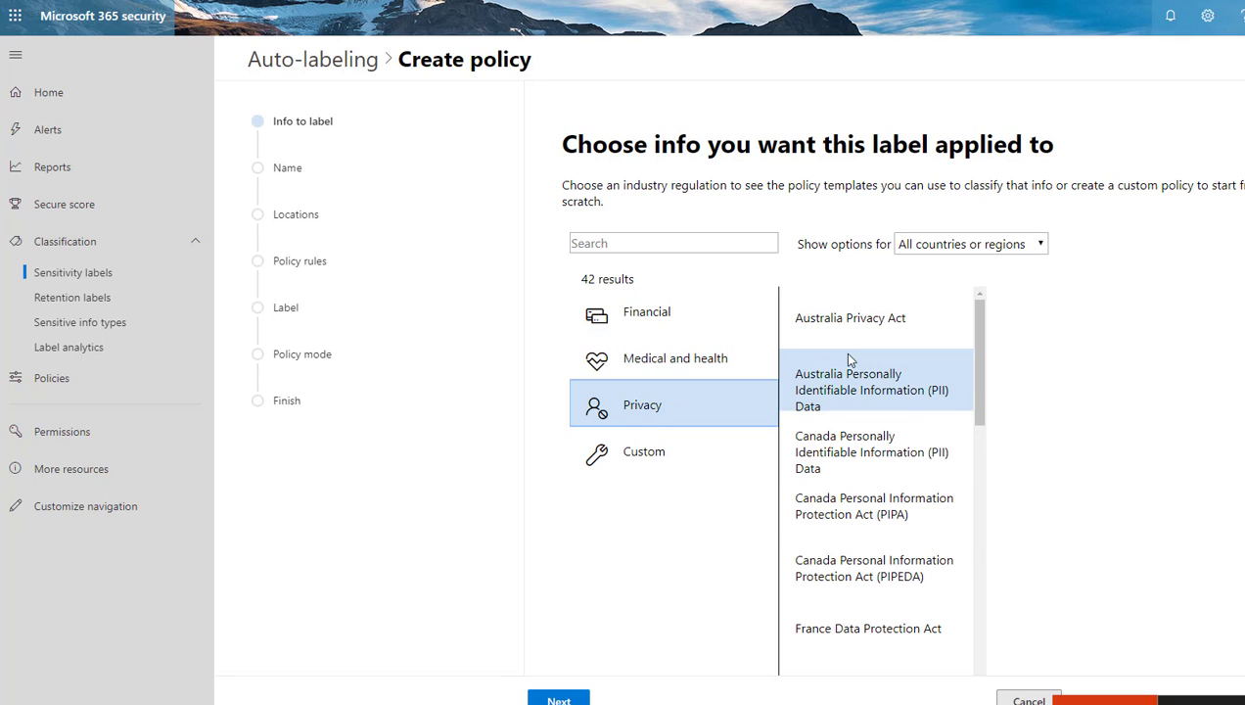
scroll(874, 497, down, 3)
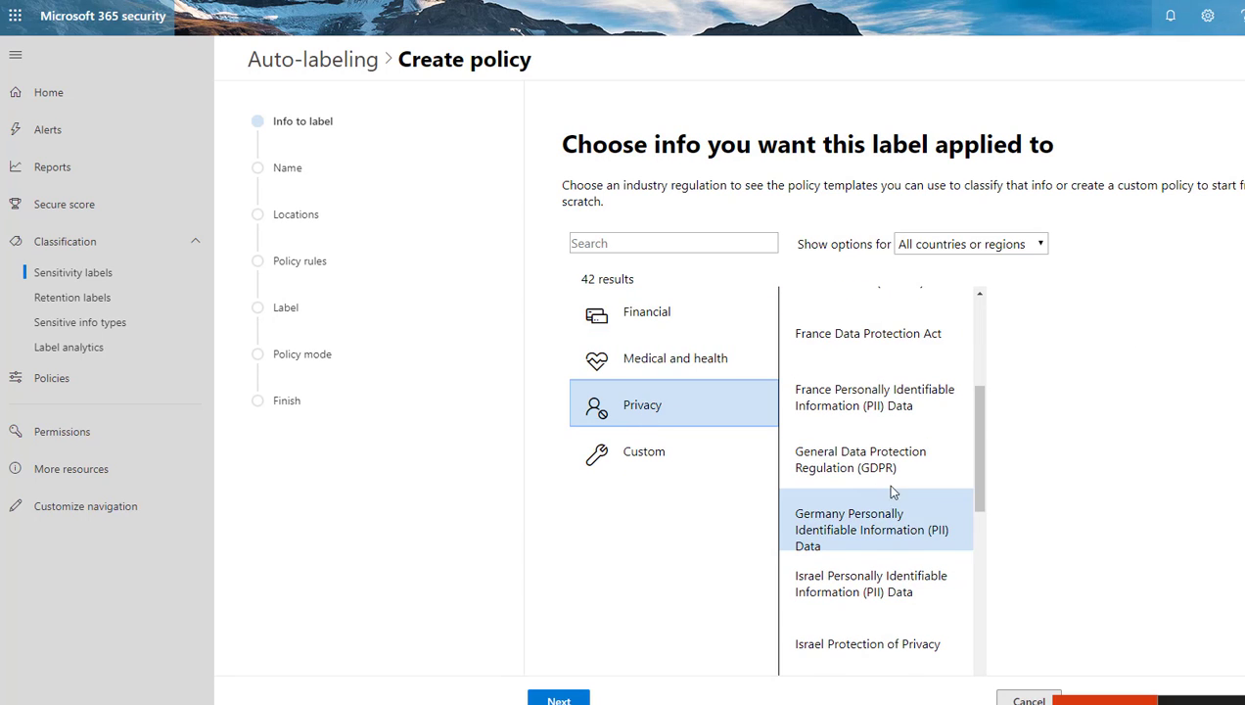
click(895, 460)
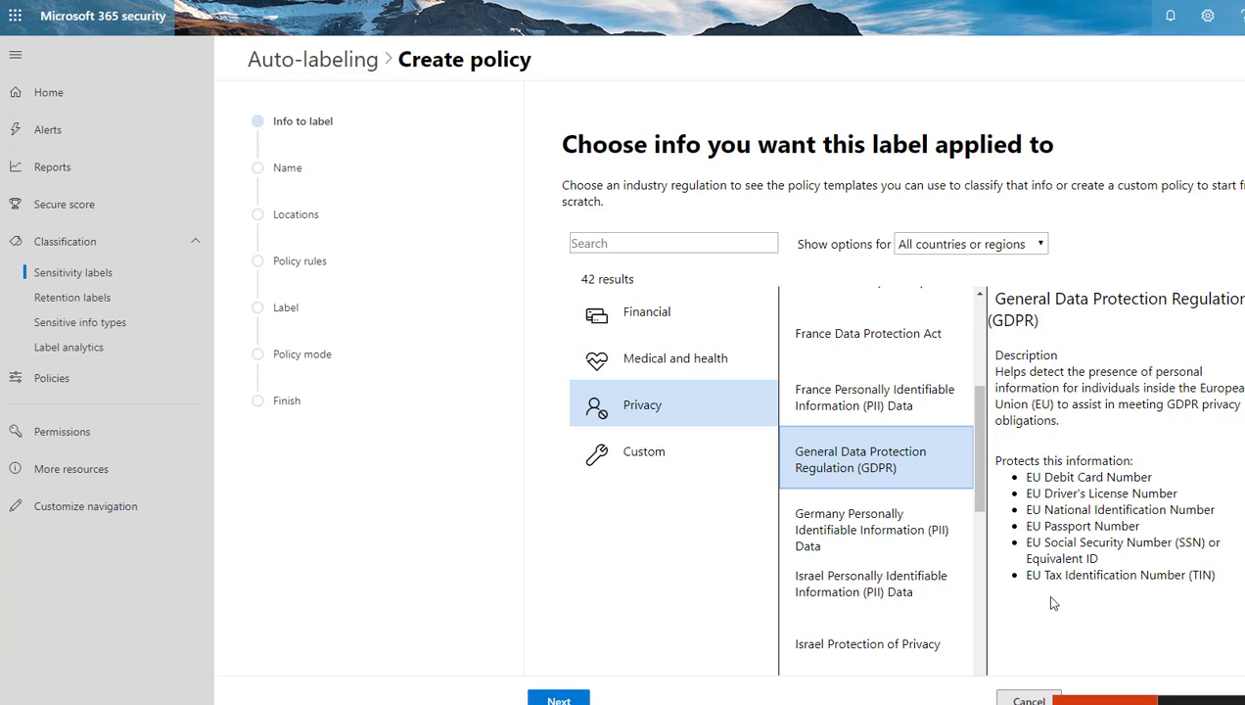
click(559, 698)
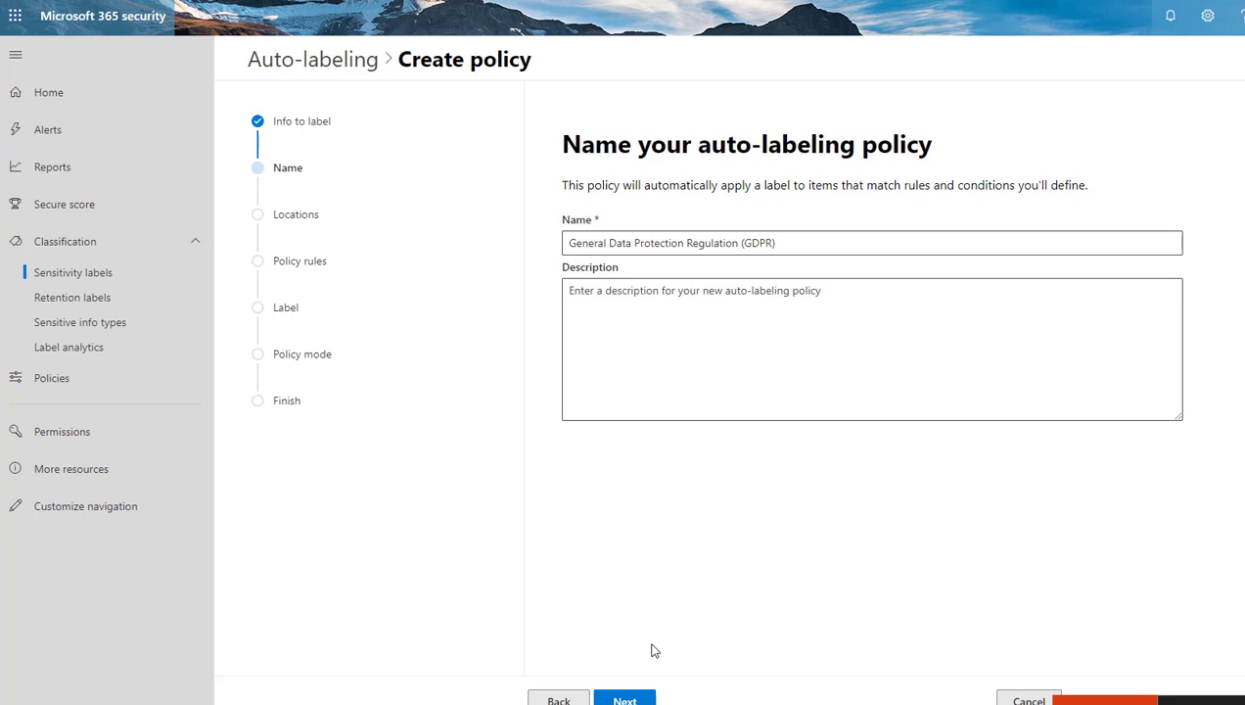
click(626, 697)
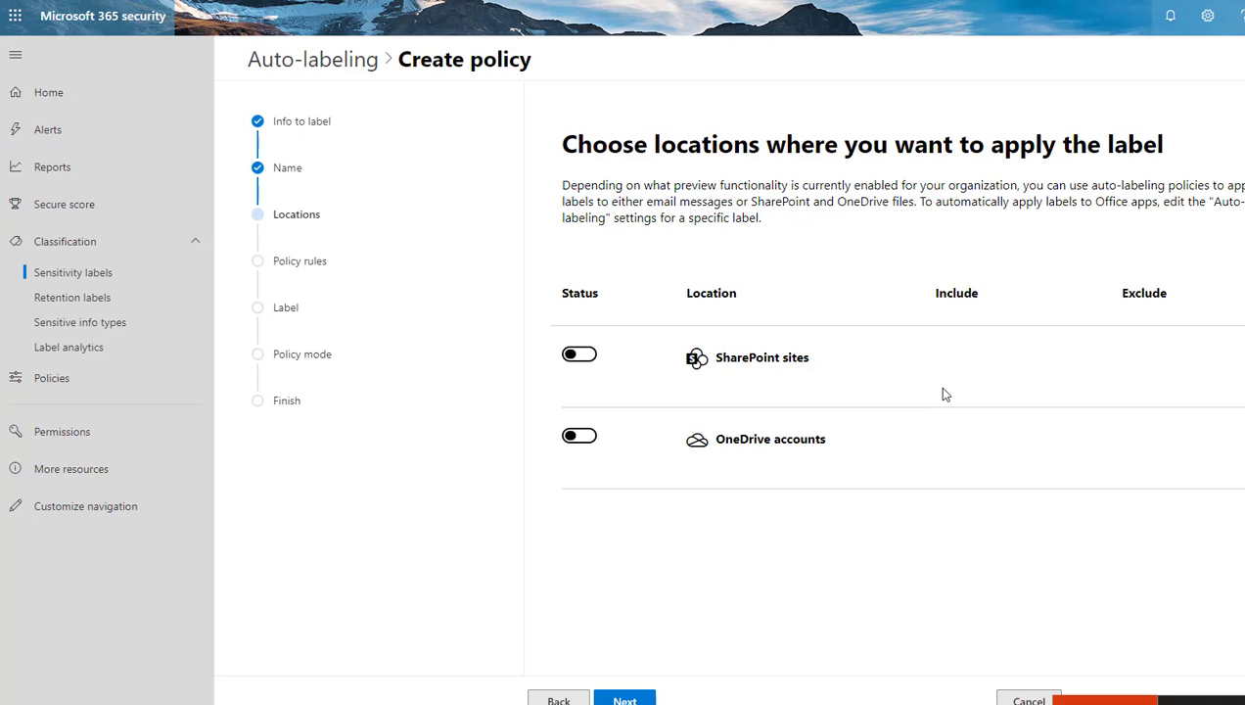
Enable SharePoint sites as a policy location and search the sites to include for unmaskmole
click(580, 358)
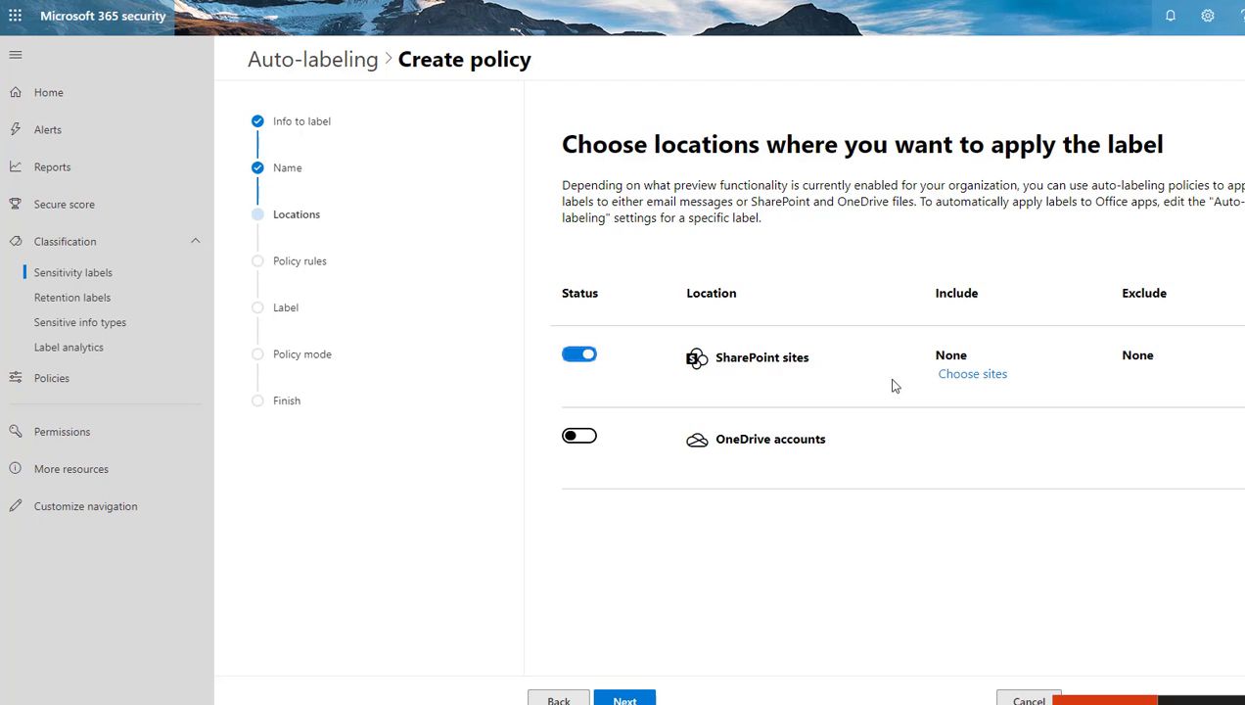
click(959, 375)
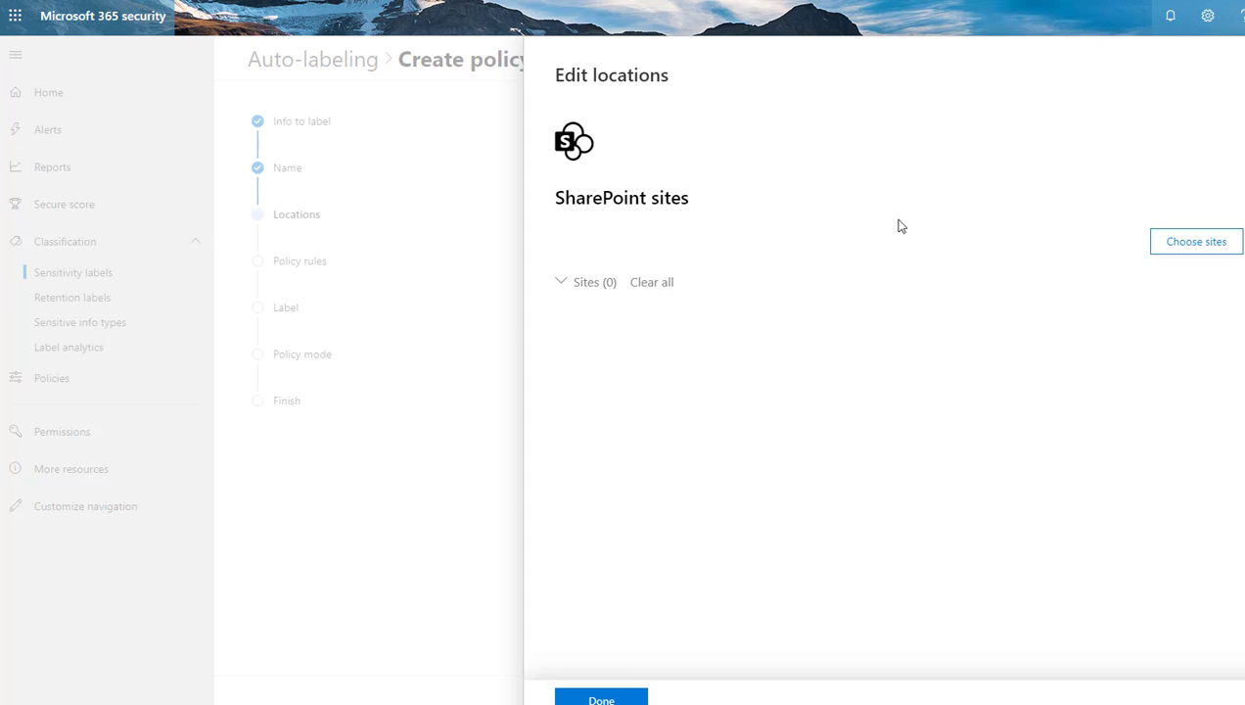
click(1172, 245)
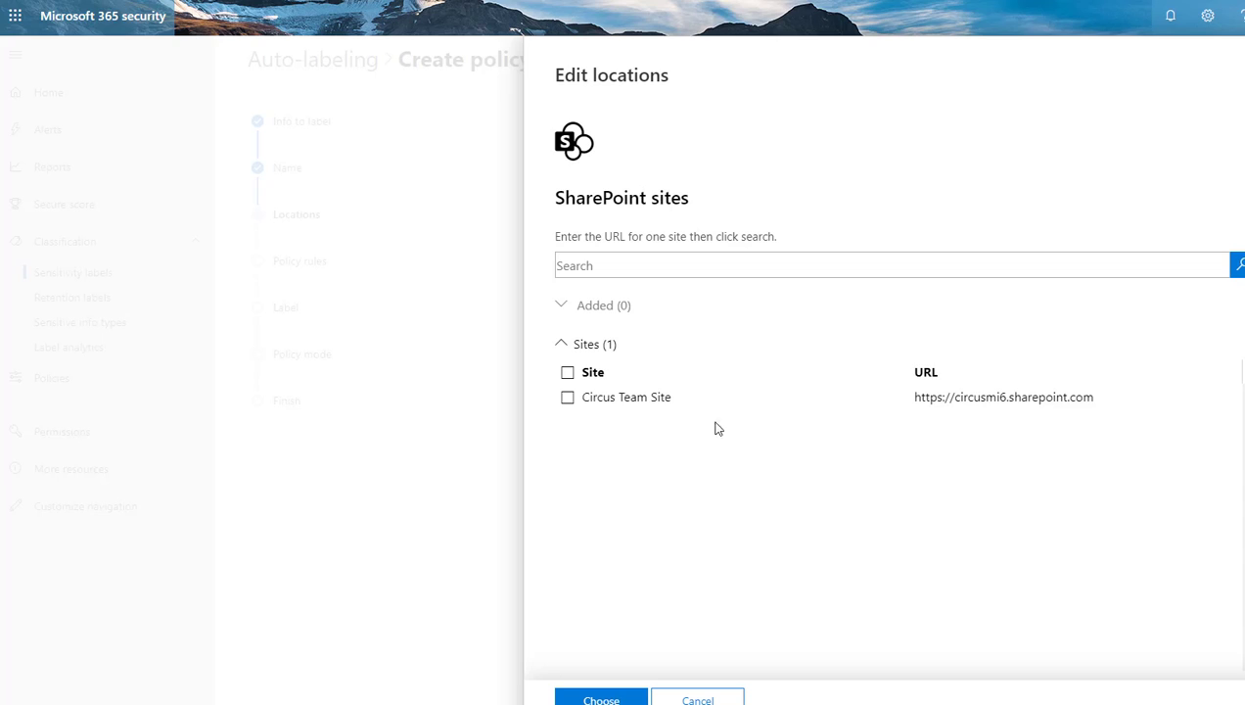
click(612, 266)
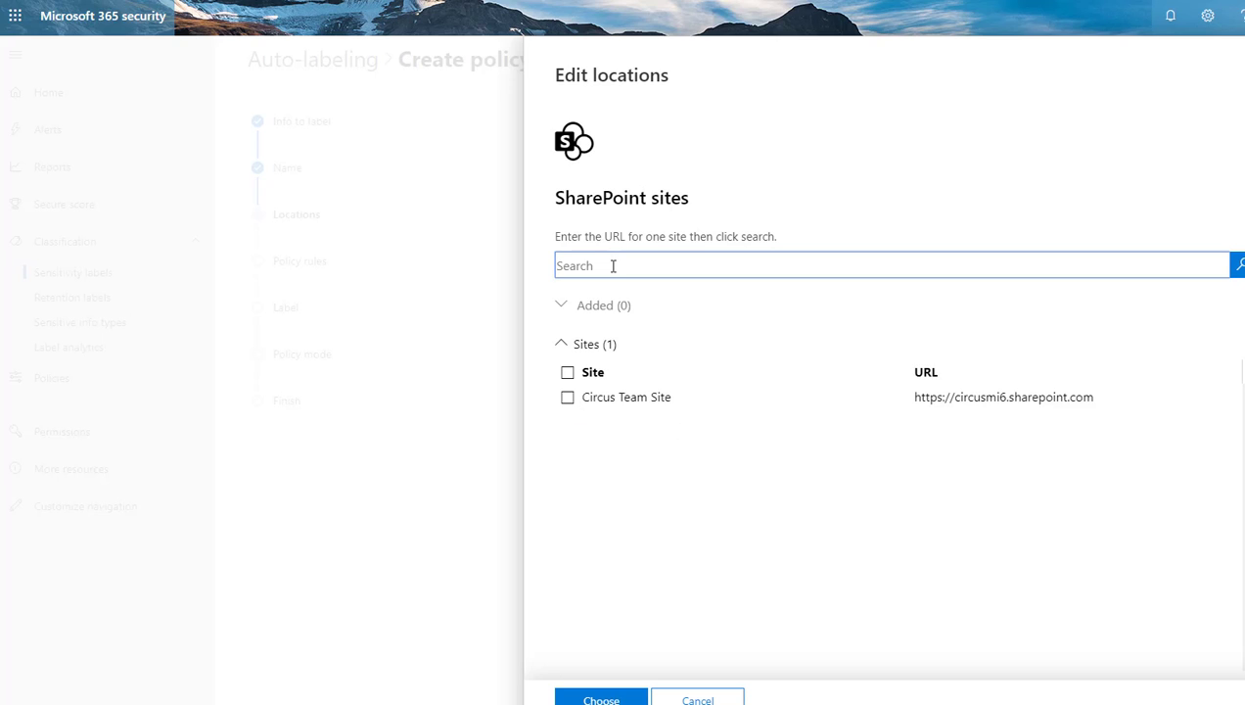
text(unmaskmile)
click(1237, 265)
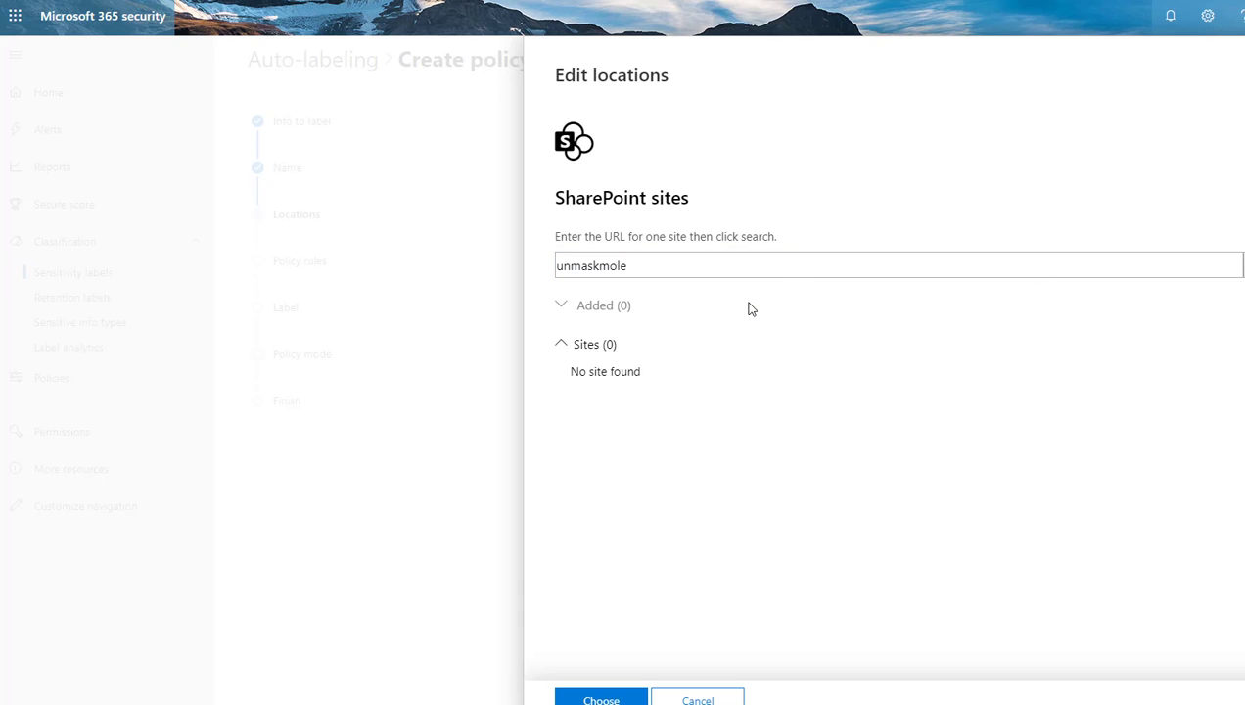
click(699, 262)
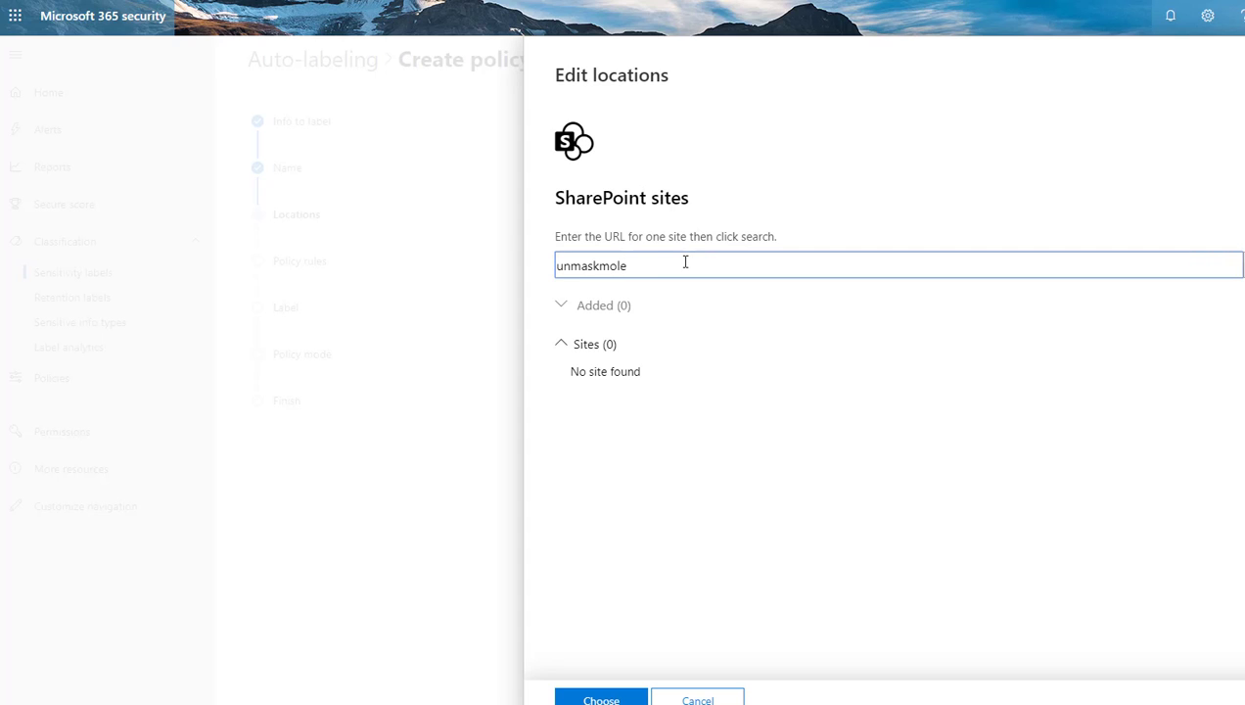
key(Home)
text(https:/)
text(/circusm)
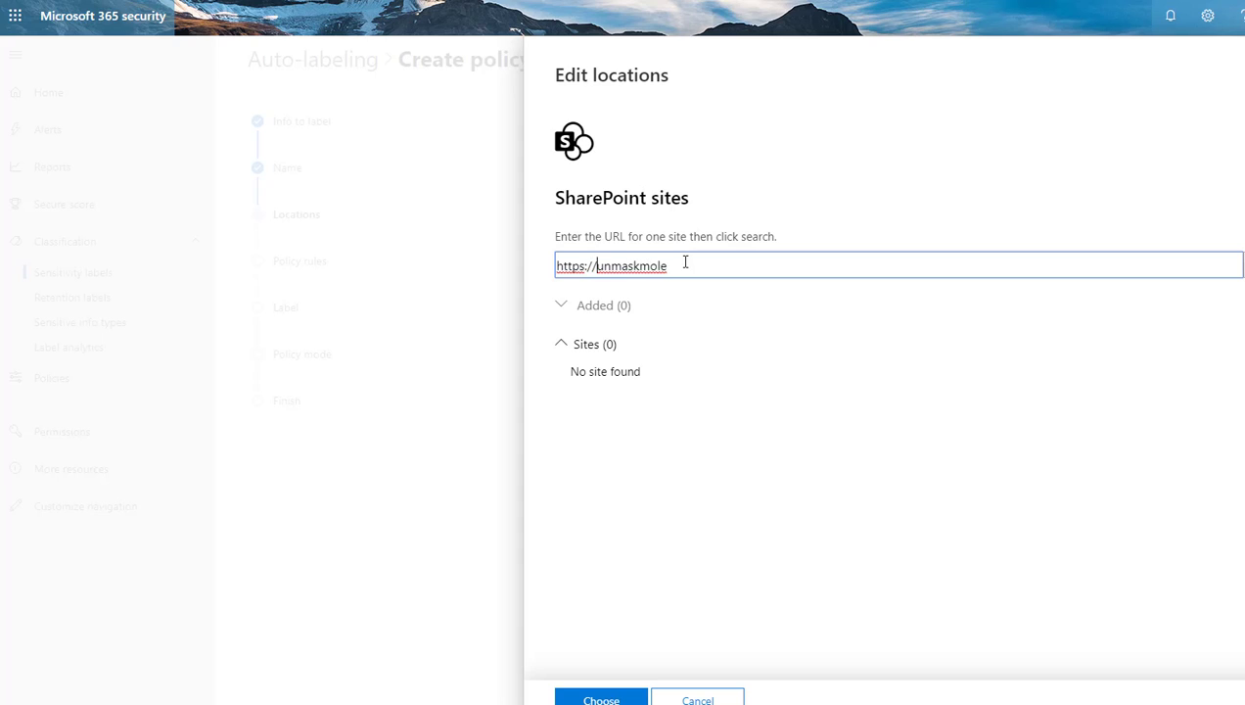
text(i6.sharepoint.com)
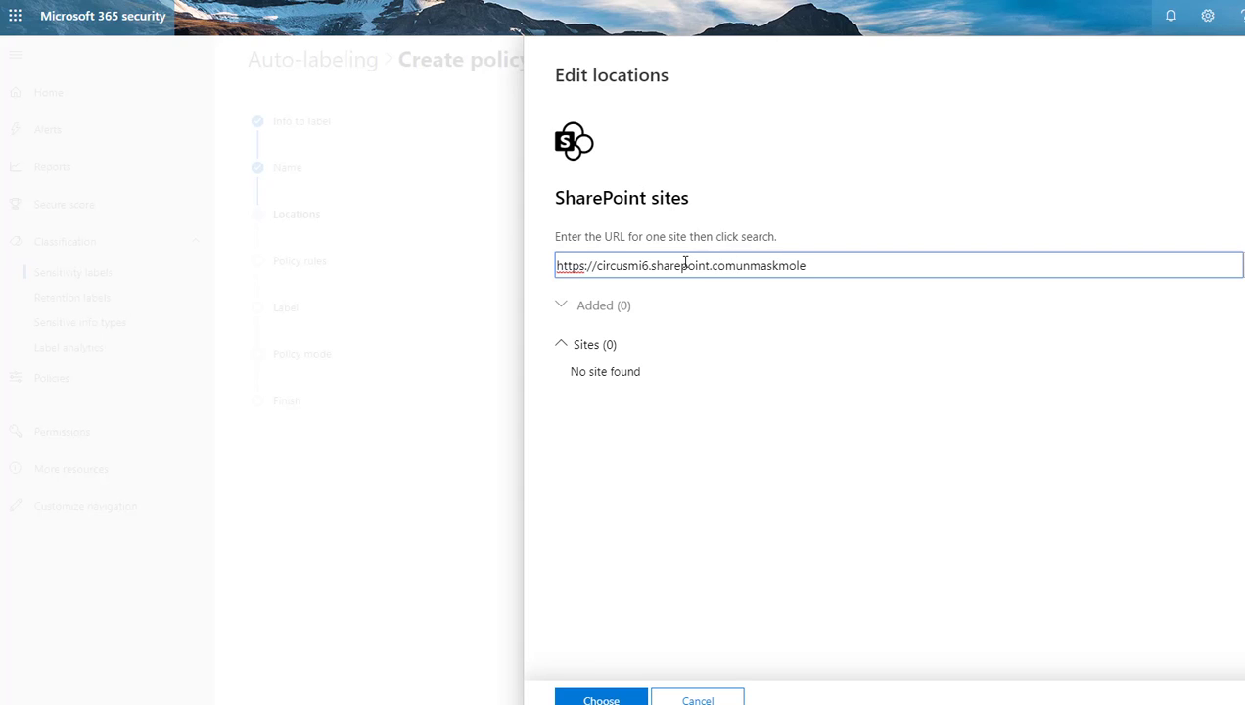
text(/sitres)
key(BackSpace)
key(BackSpace)
key(BackSpace)
text(es/)
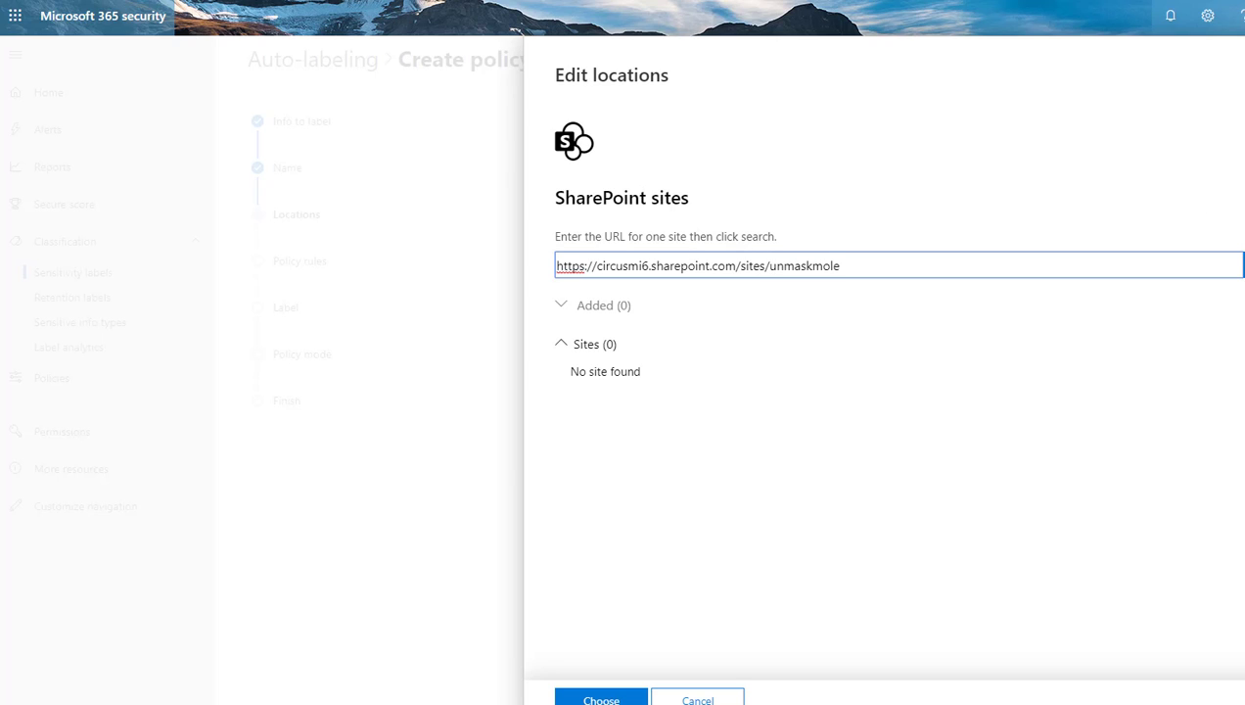
key(Return)
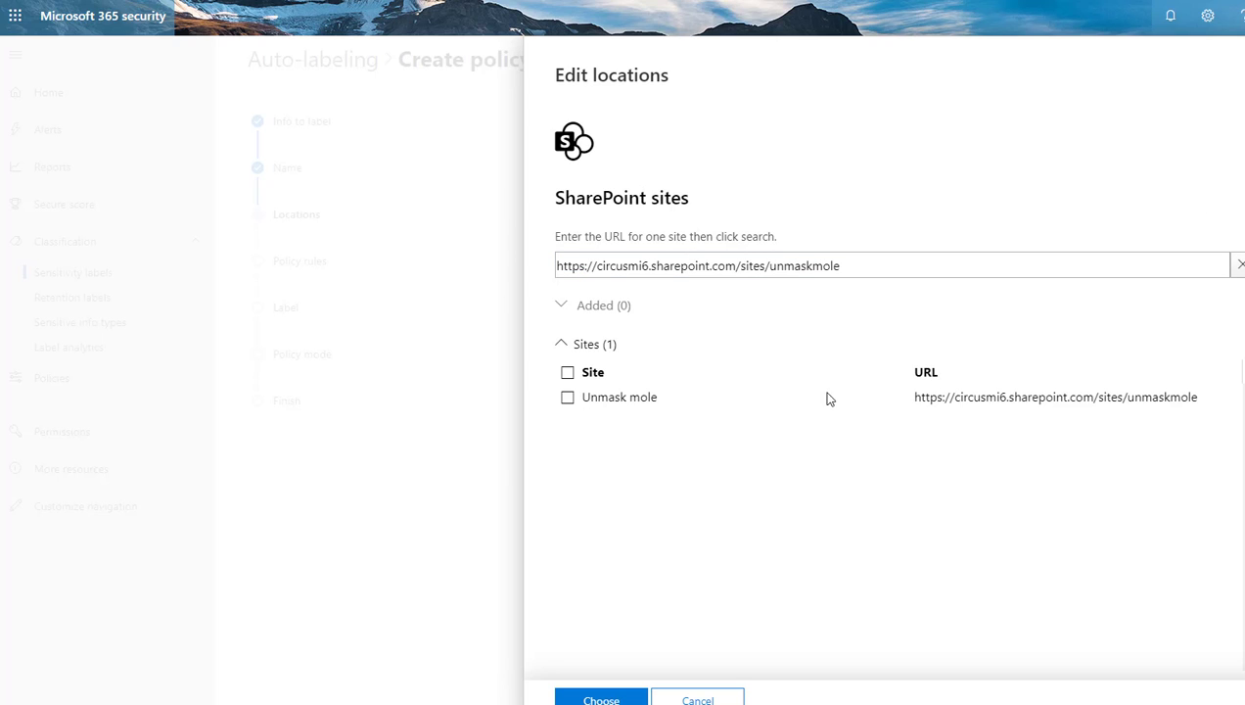
Add the Unmask mole site to the included SharePoint sites and continue to the policy rules
click(569, 398)
click(593, 699)
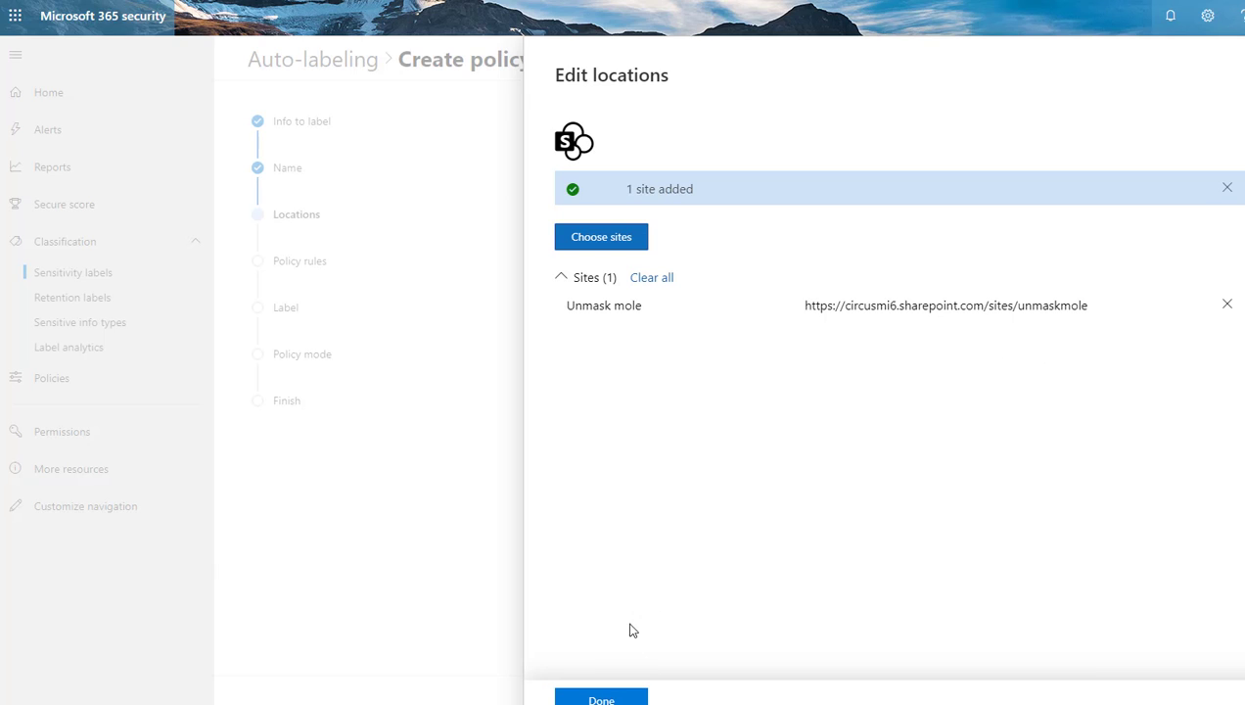
click(615, 696)
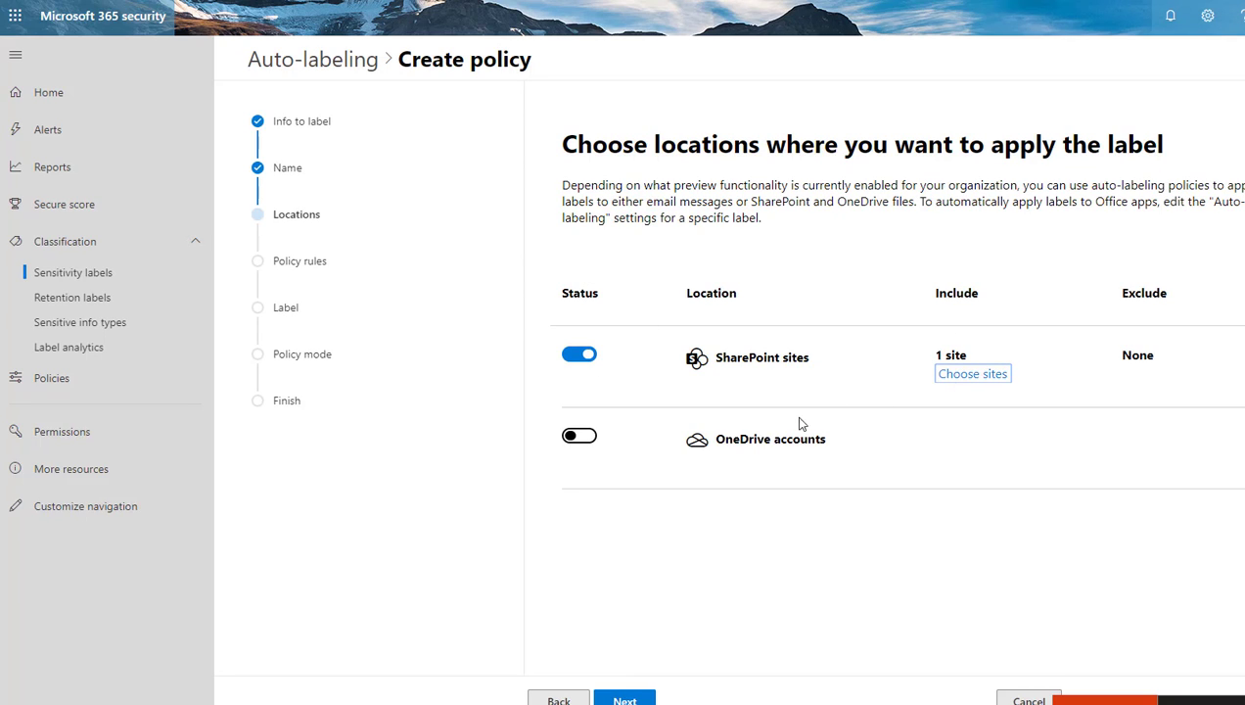
click(645, 697)
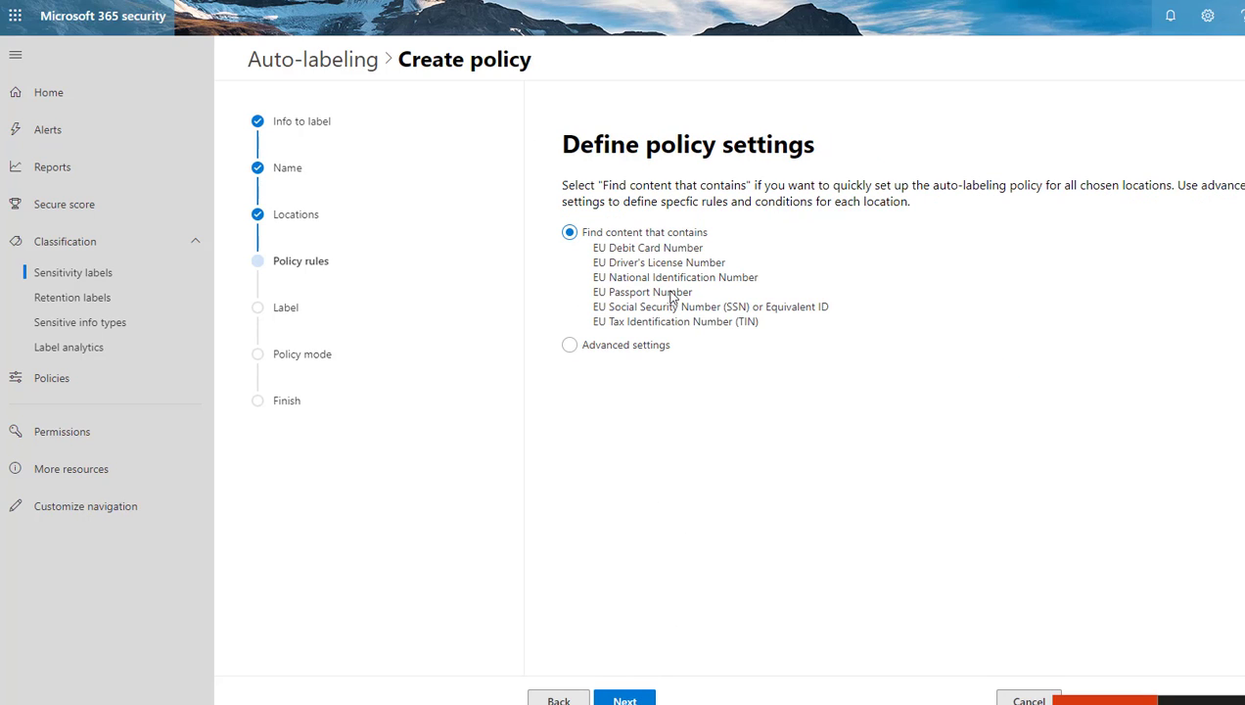
Use advanced settings for the policy rules and remove the Content is shared condition from the low volume EU sensitive content rule
click(571, 352)
click(616, 697)
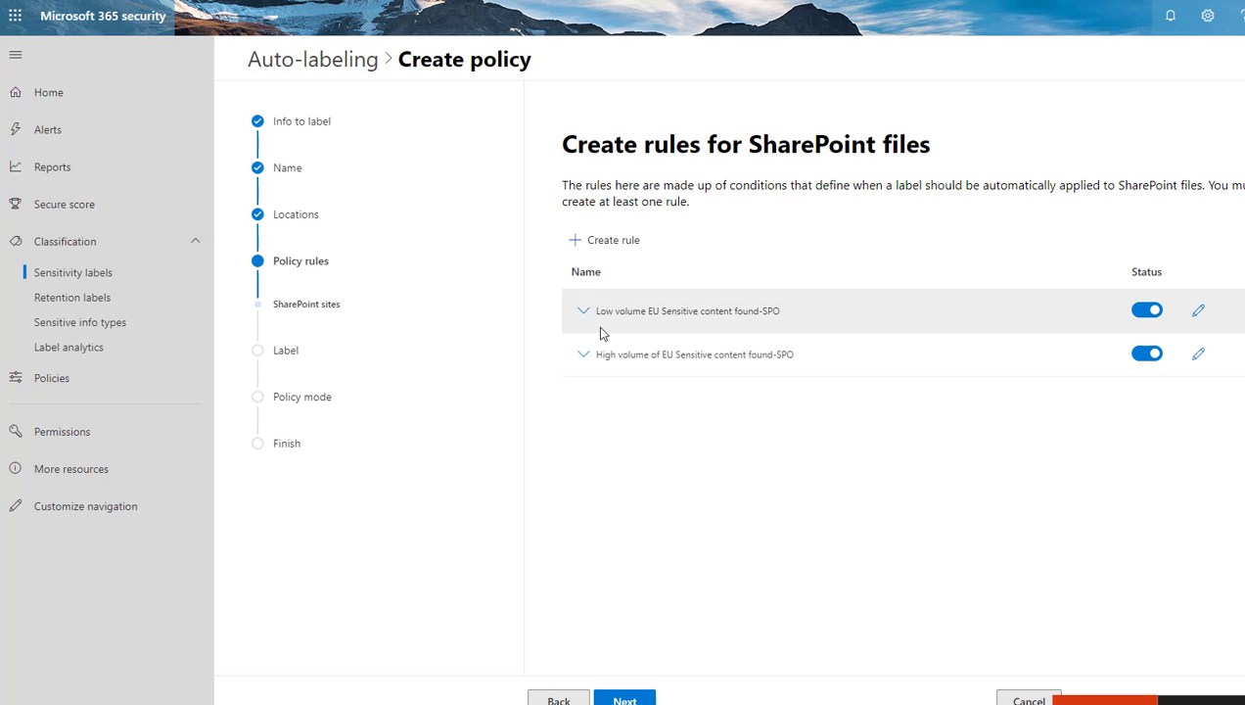
click(1199, 311)
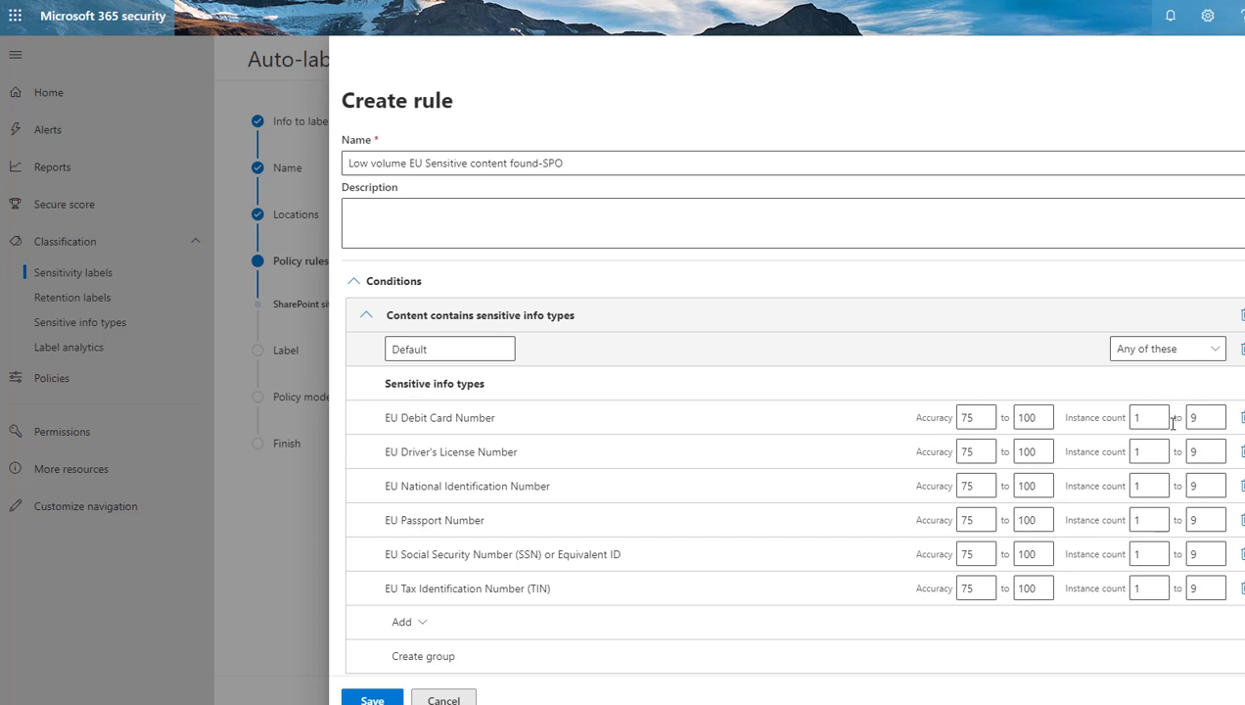
scroll(601, 418, down, 3)
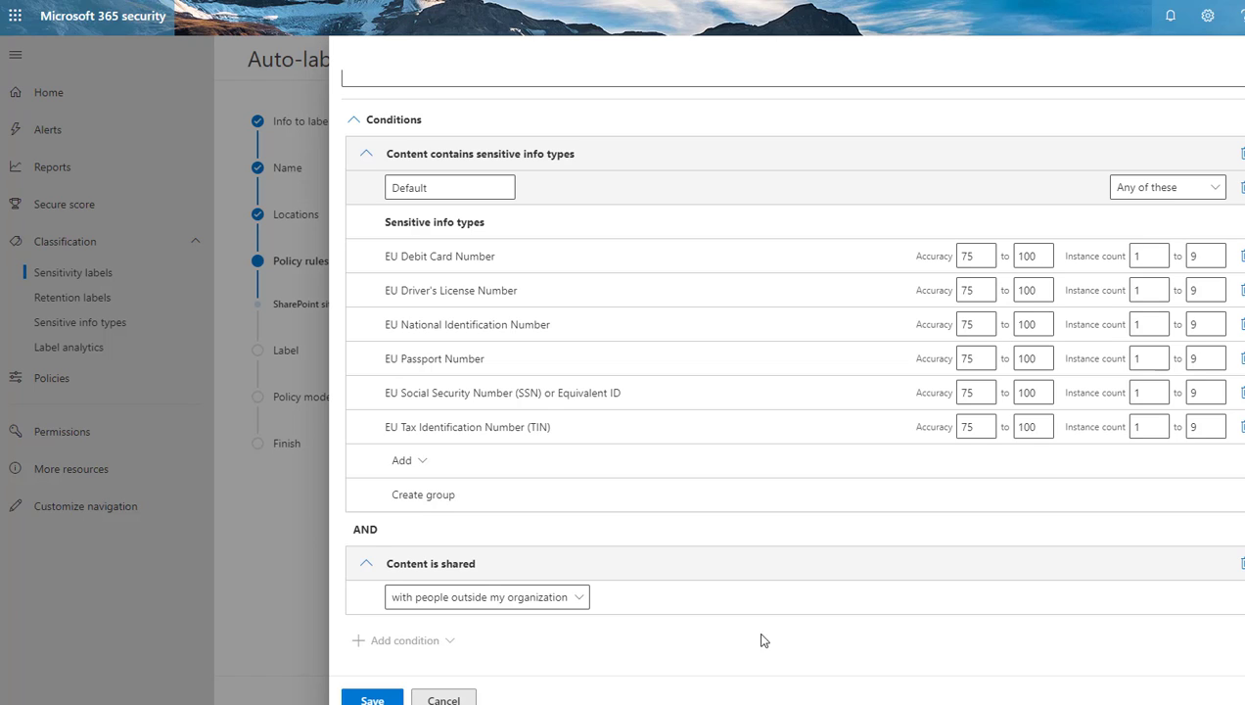
click(1241, 564)
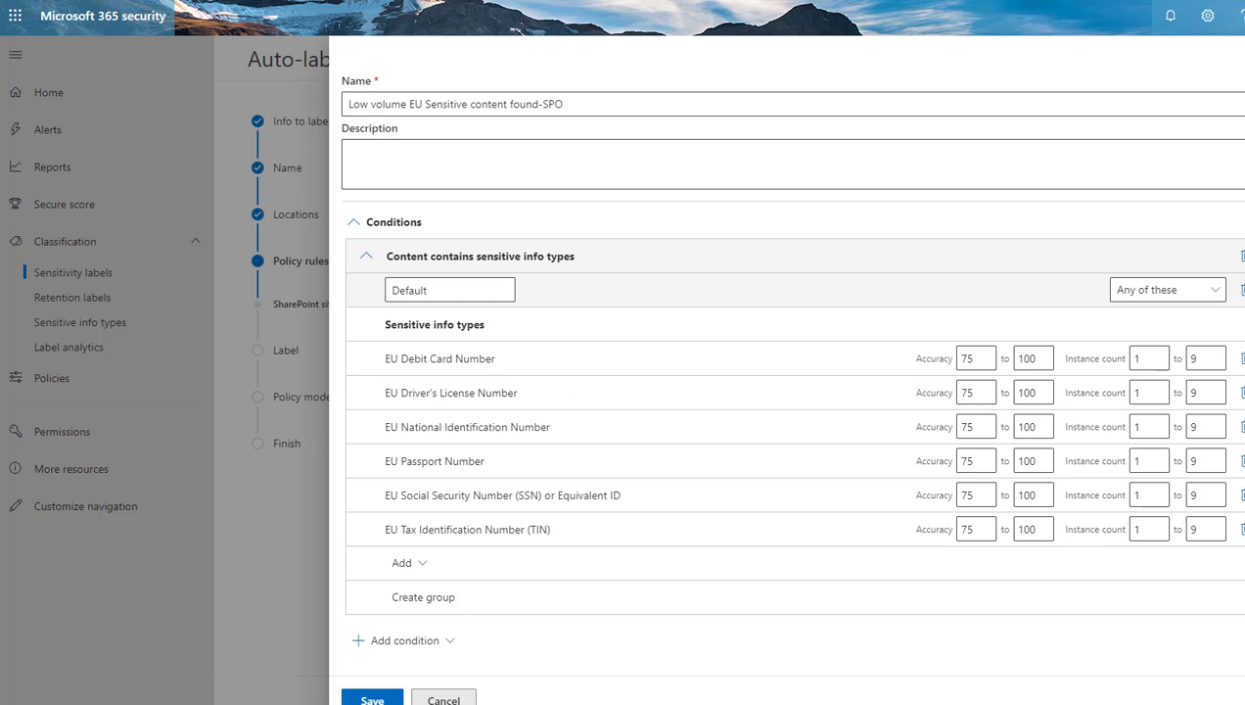
click(372, 698)
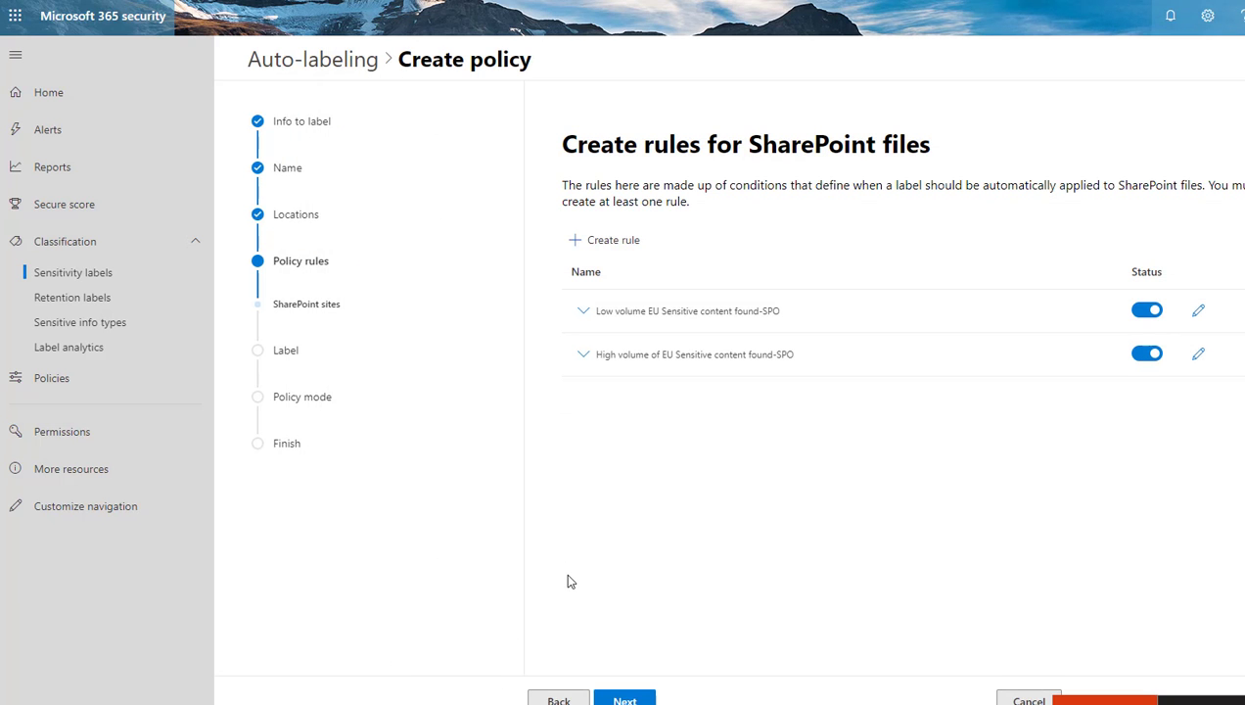
Remove the Content is shared condition from the high volume EU sensitive content rule, save it and continue to the label choice
click(1199, 354)
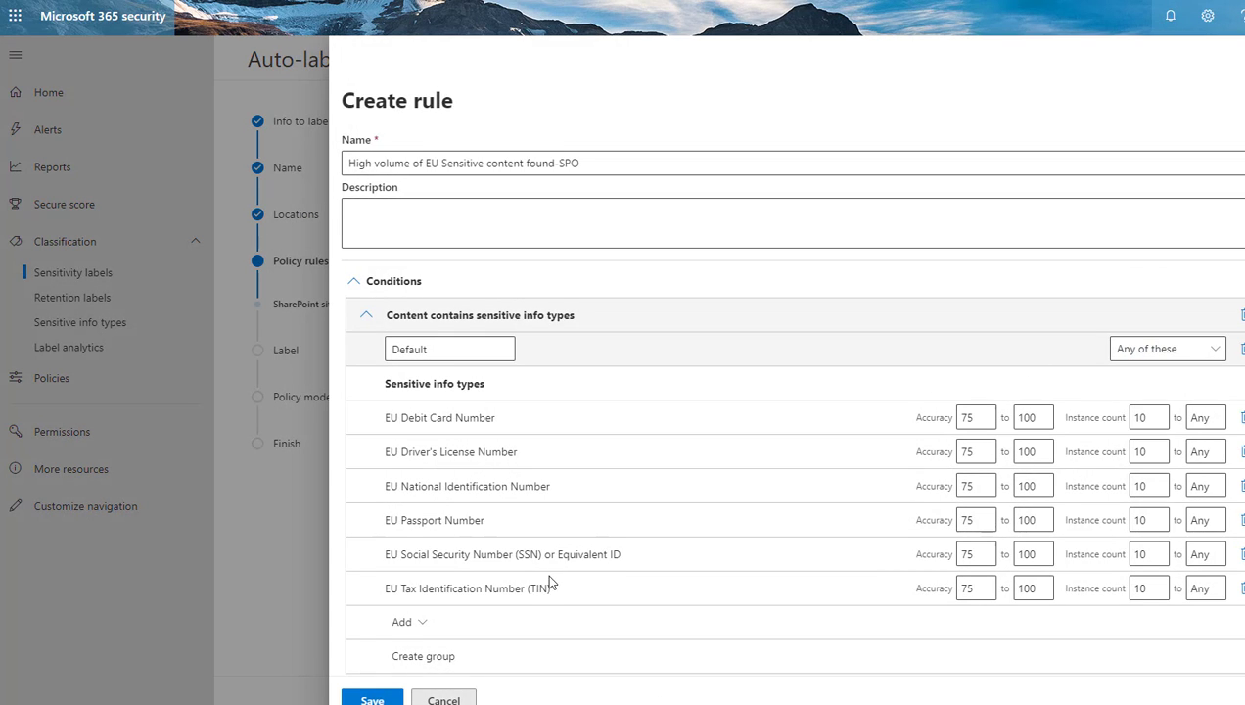
scroll(549, 584, down, 3)
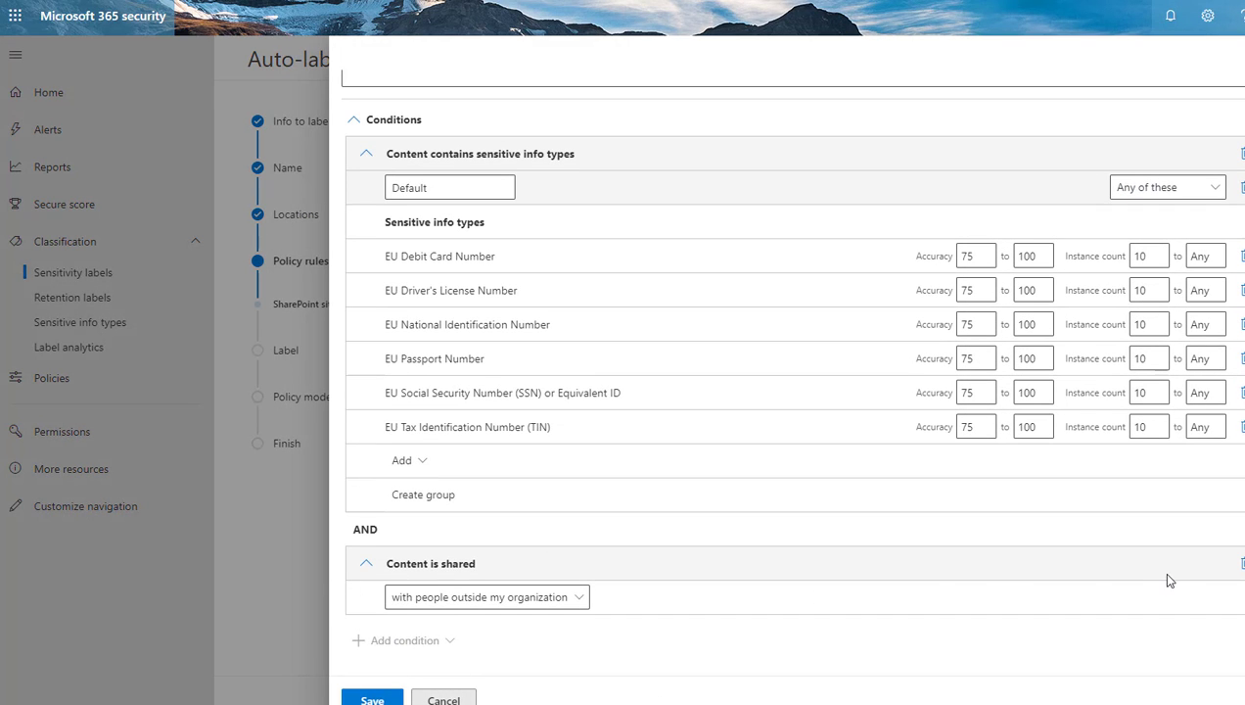
click(1239, 565)
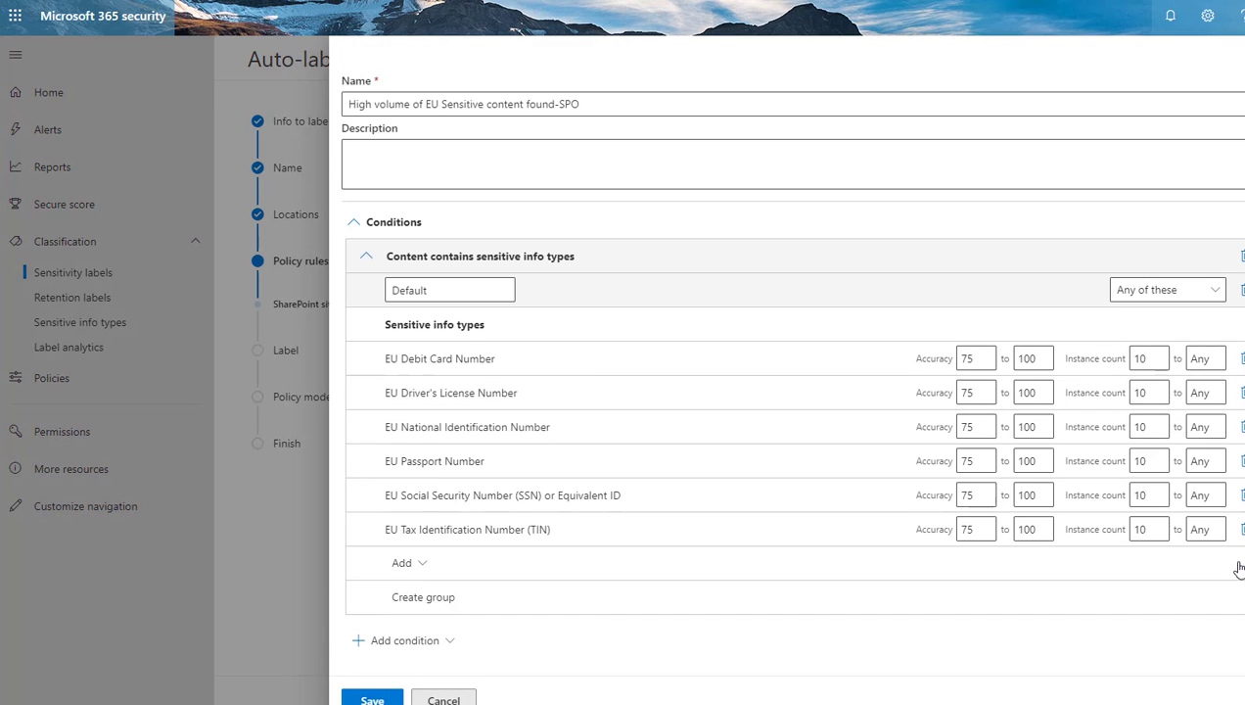
click(372, 699)
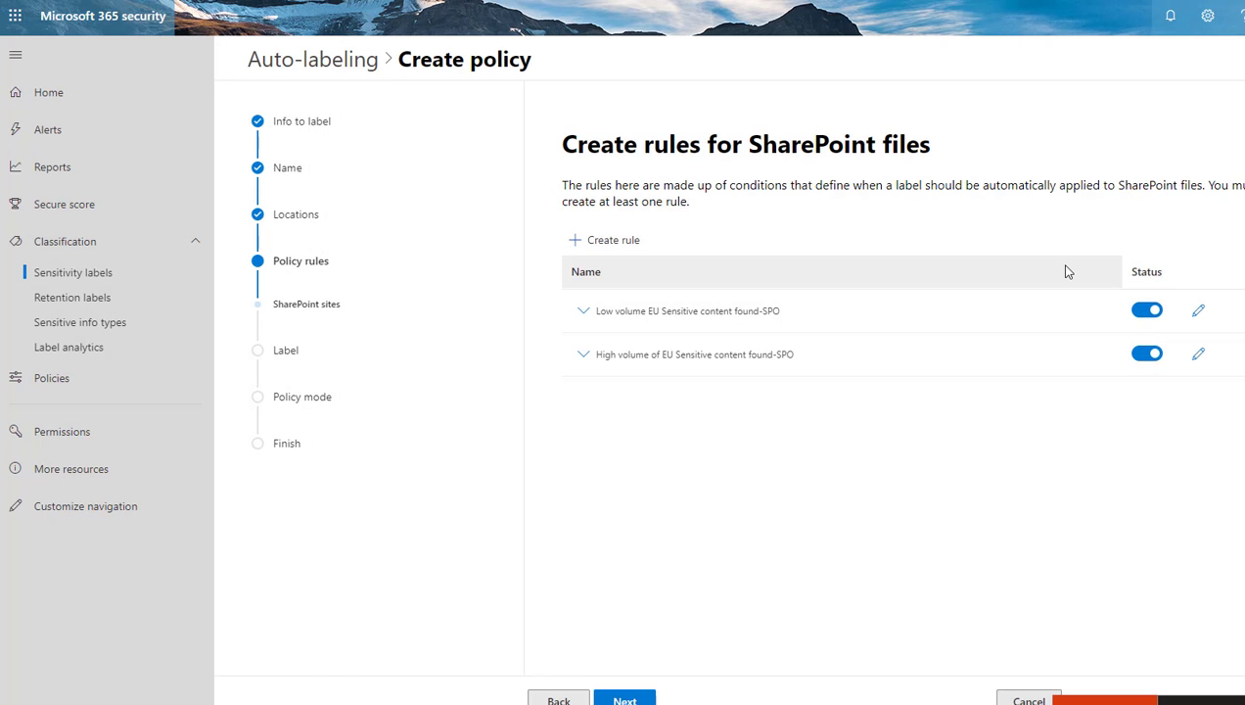
click(635, 700)
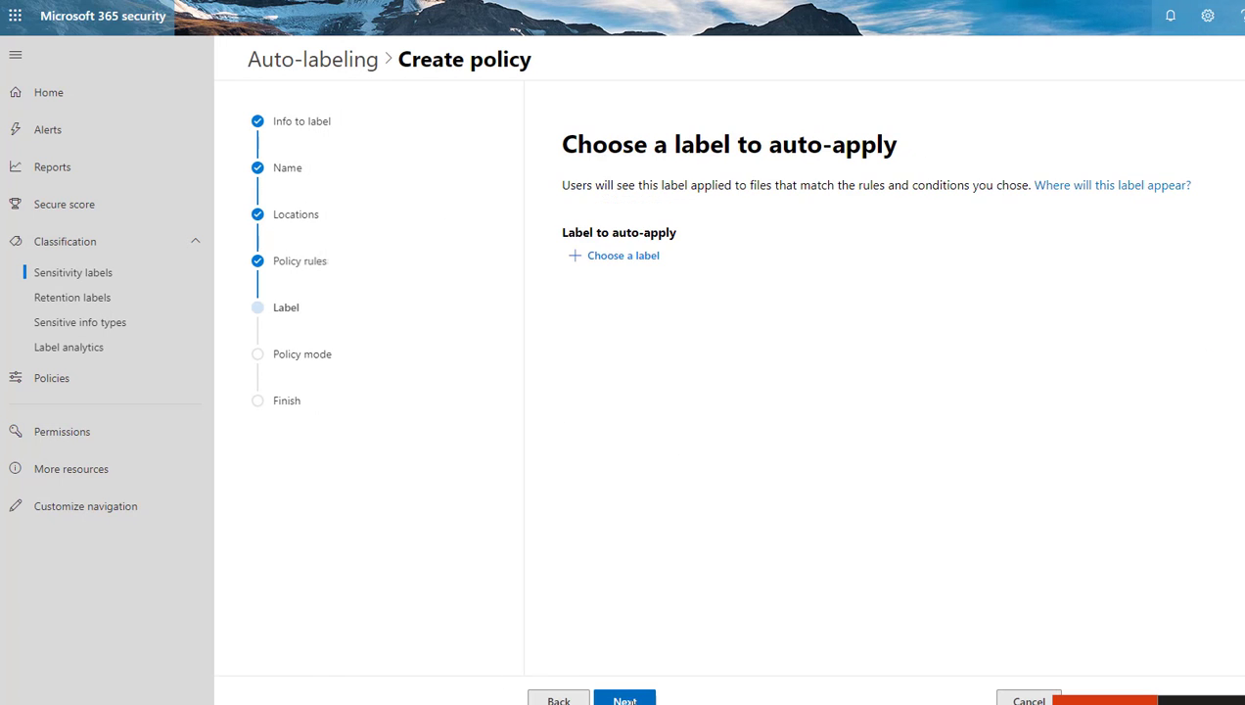
Set GDPR - Privacy sensitive as the label to auto-apply and keep the Test it out mode, continuing to the policy summary
click(622, 261)
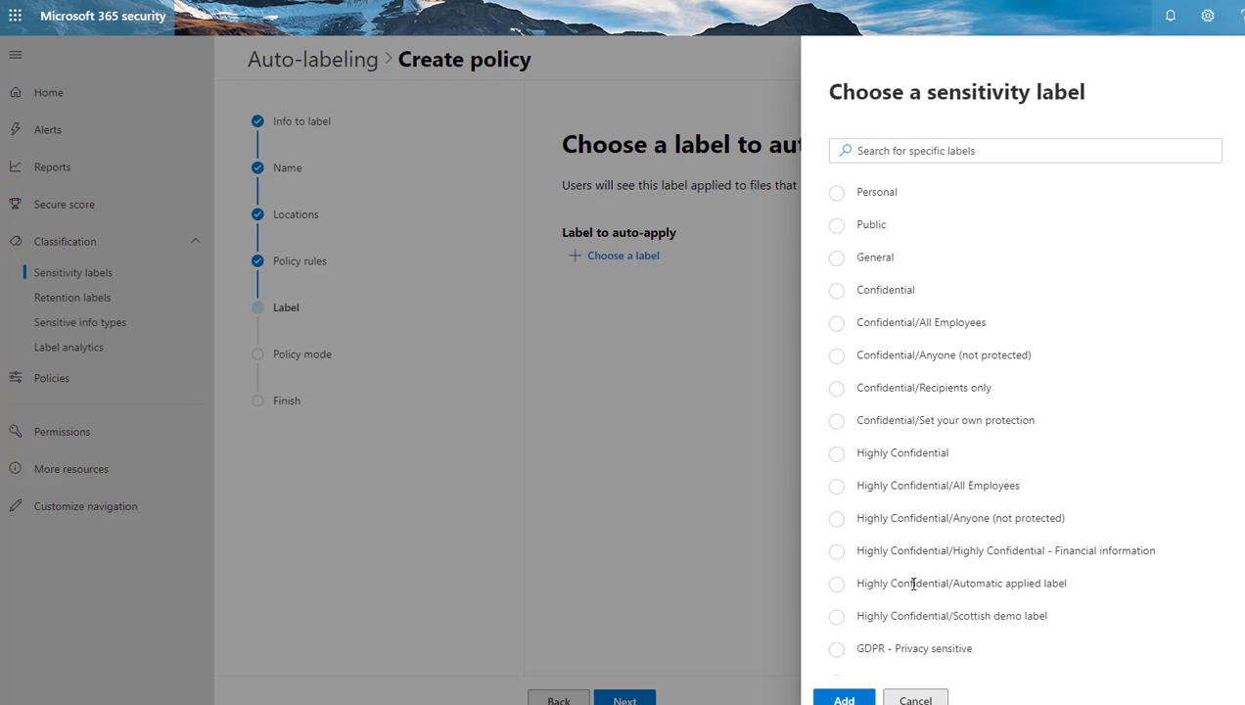
click(836, 649)
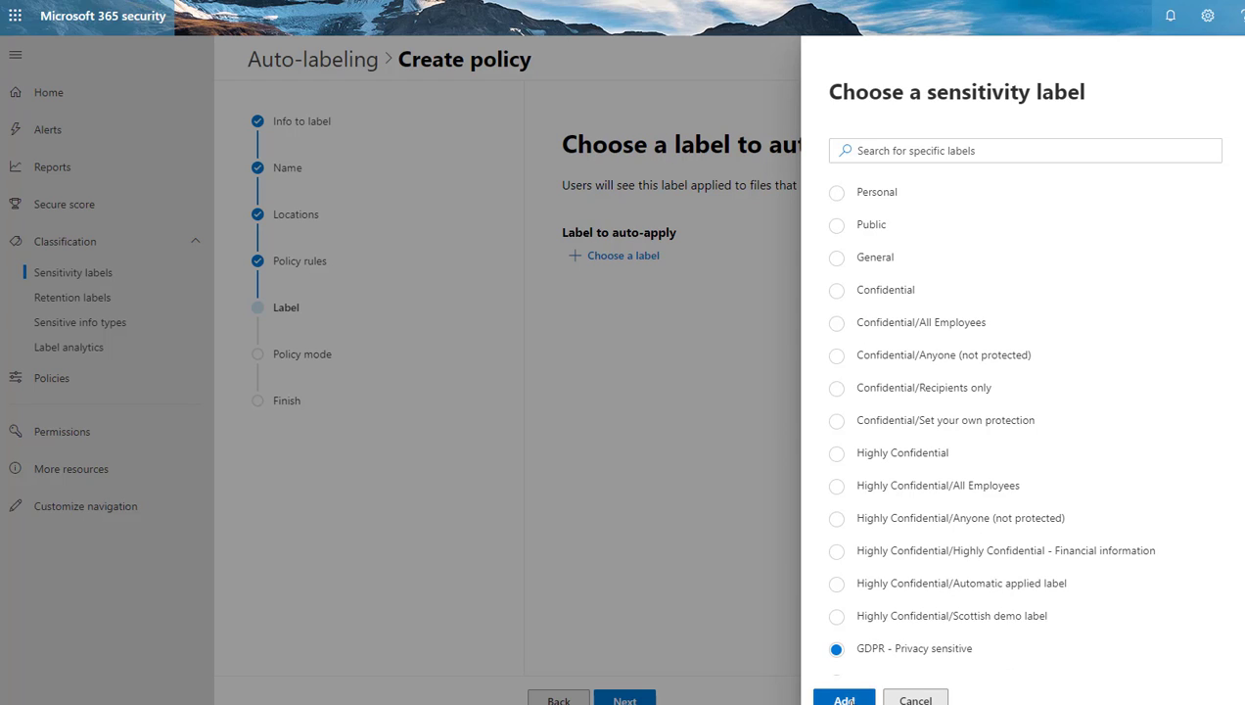
click(844, 700)
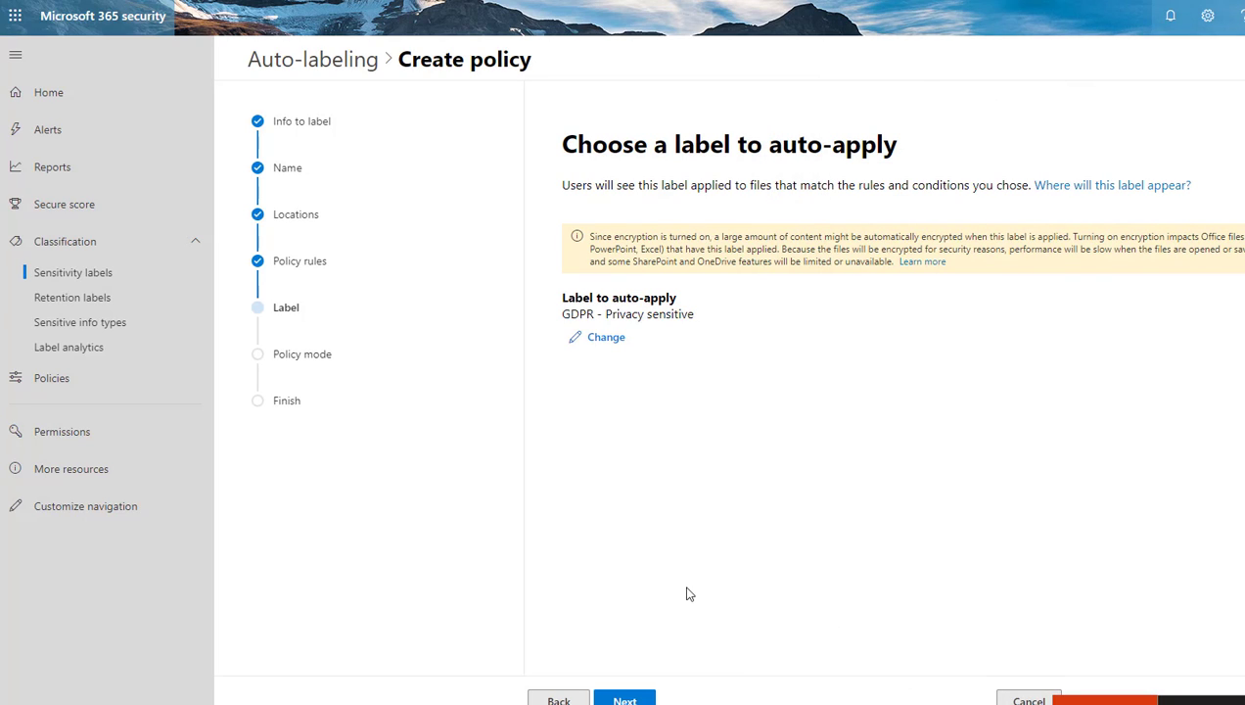
click(625, 698)
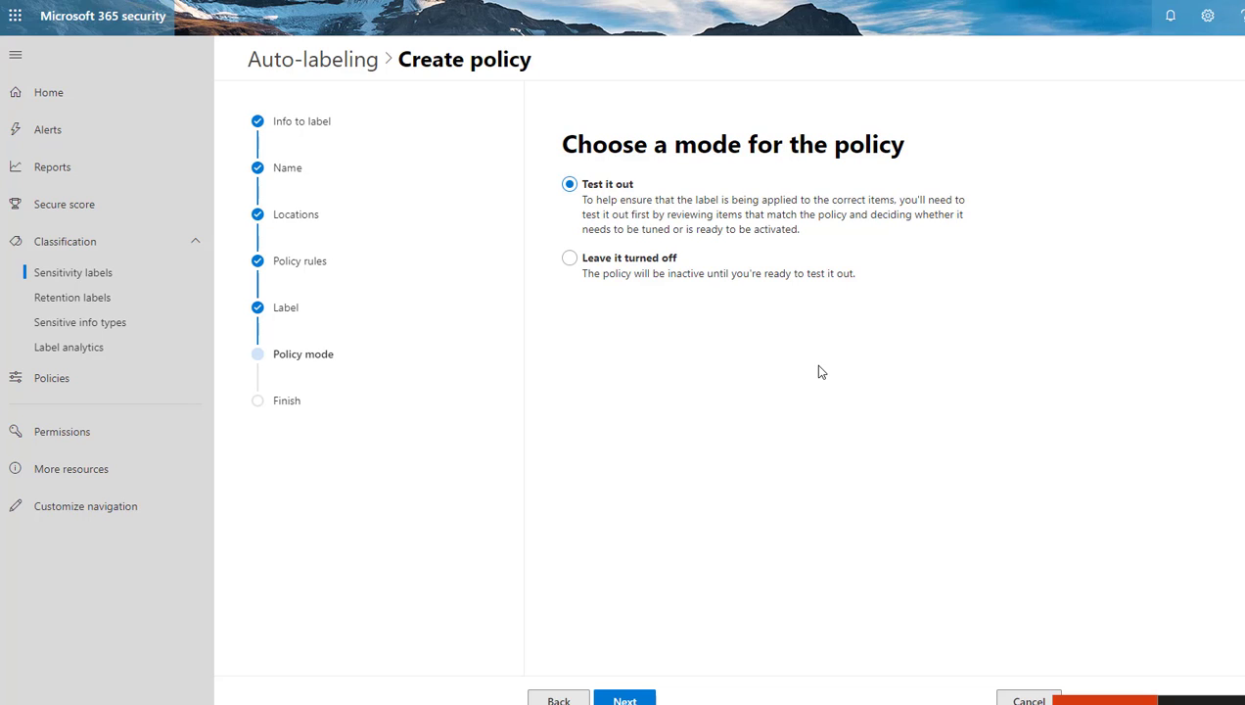
click(637, 700)
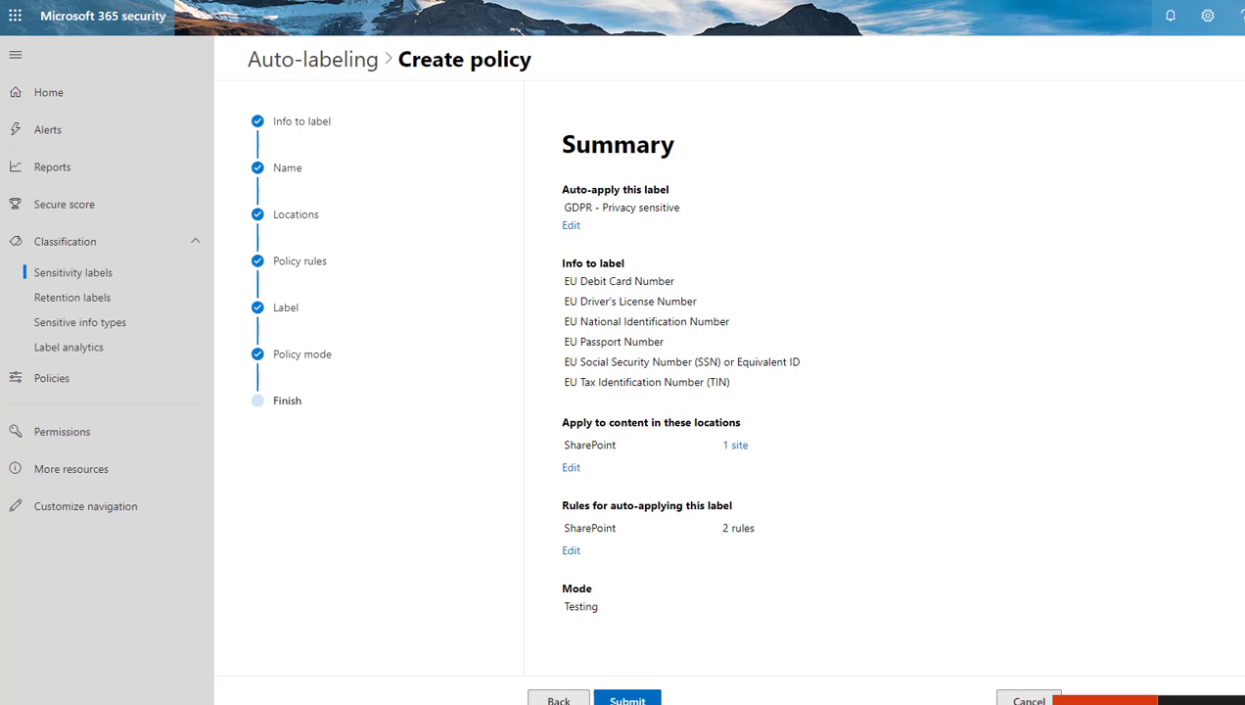
Submit the GDPR auto-labeling policy from its summary to create it in testing mode
click(627, 699)
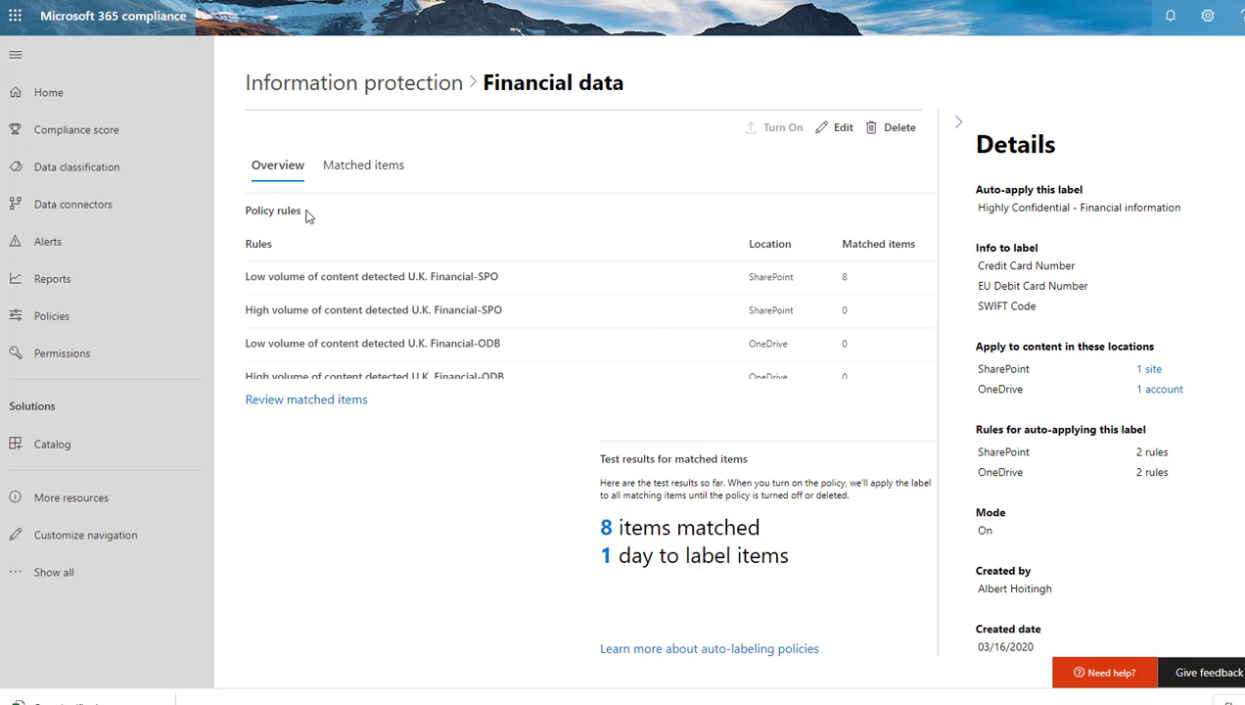
In the Financial data policy's matched items, examine the source view, file metadata and sensitive info types of Creditcards - lower label.xlsx
click(341, 171)
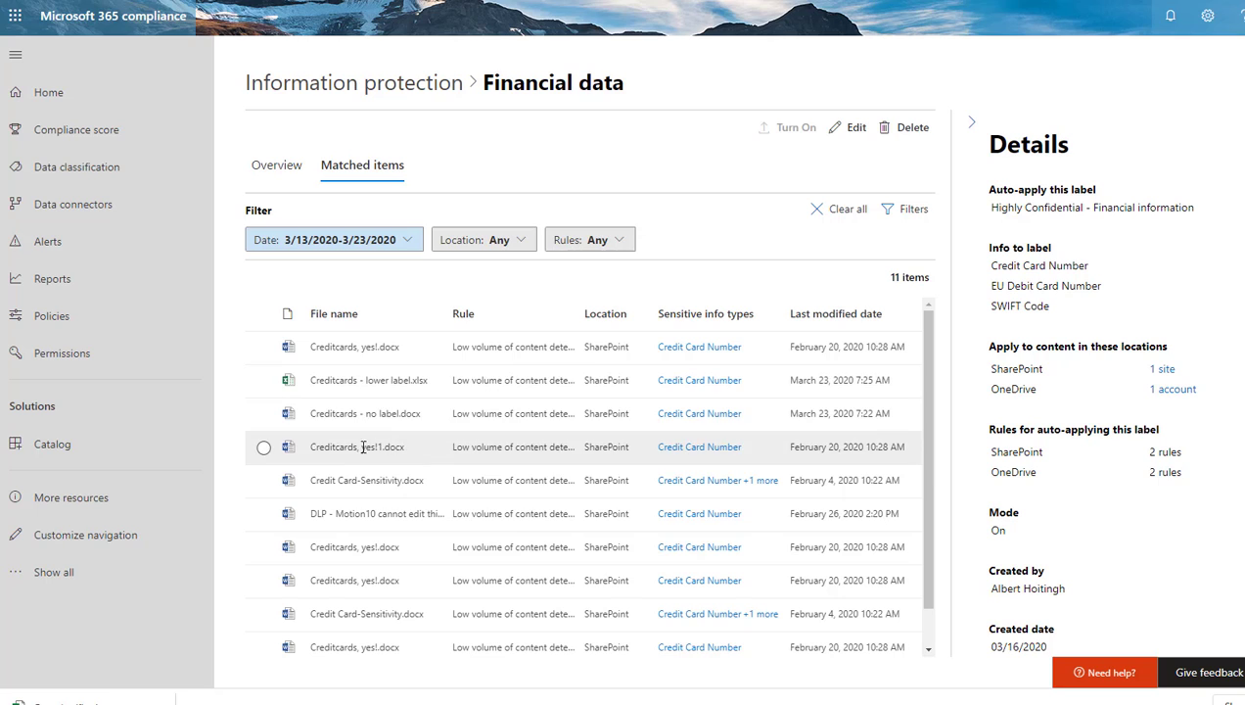
click(317, 378)
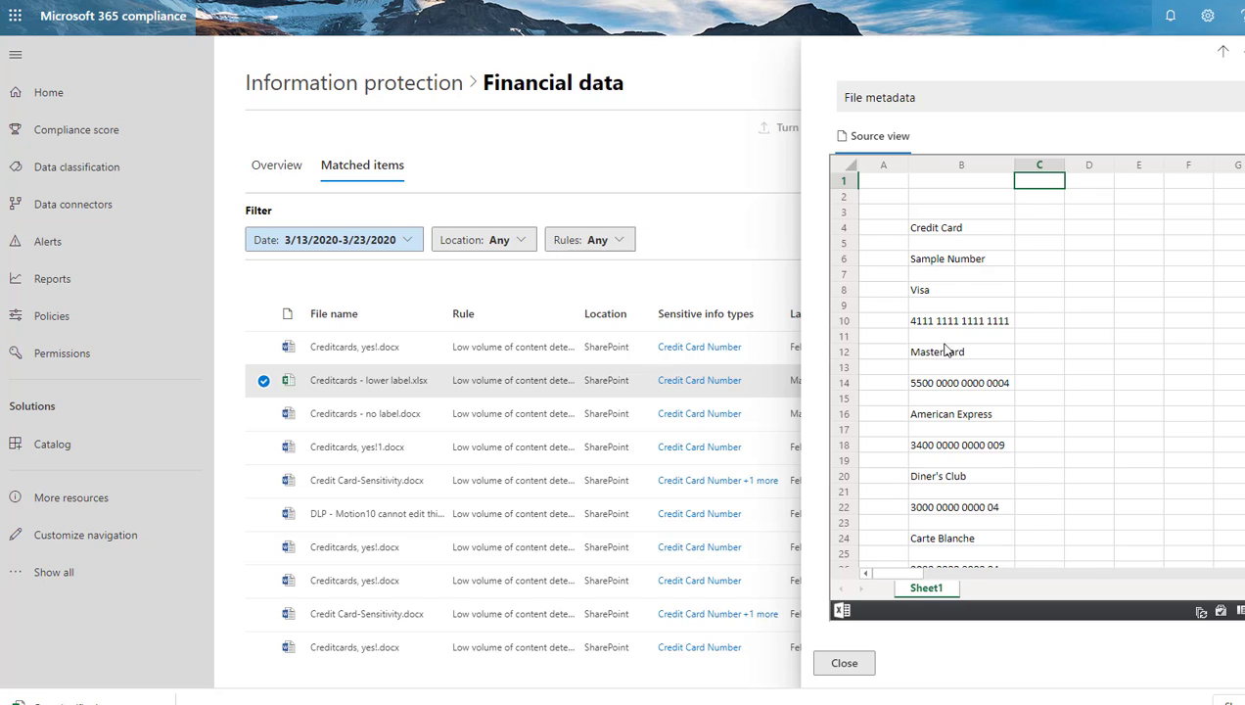
click(969, 98)
click(969, 97)
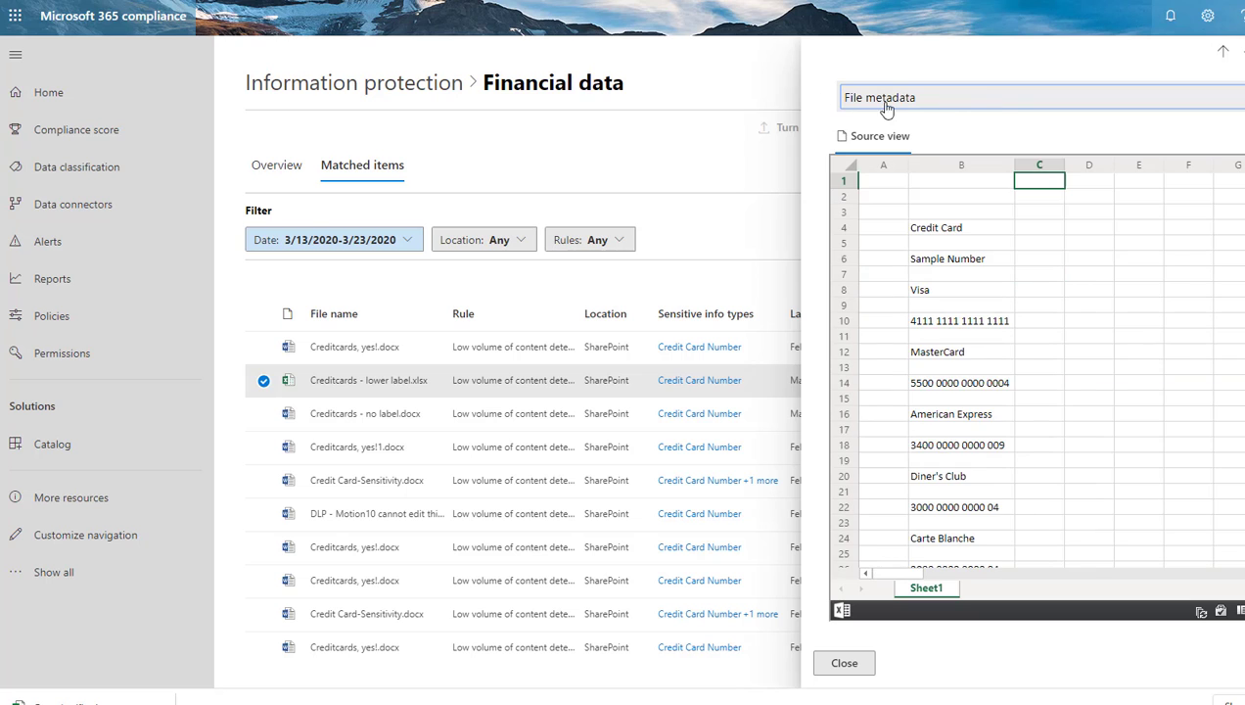
click(844, 662)
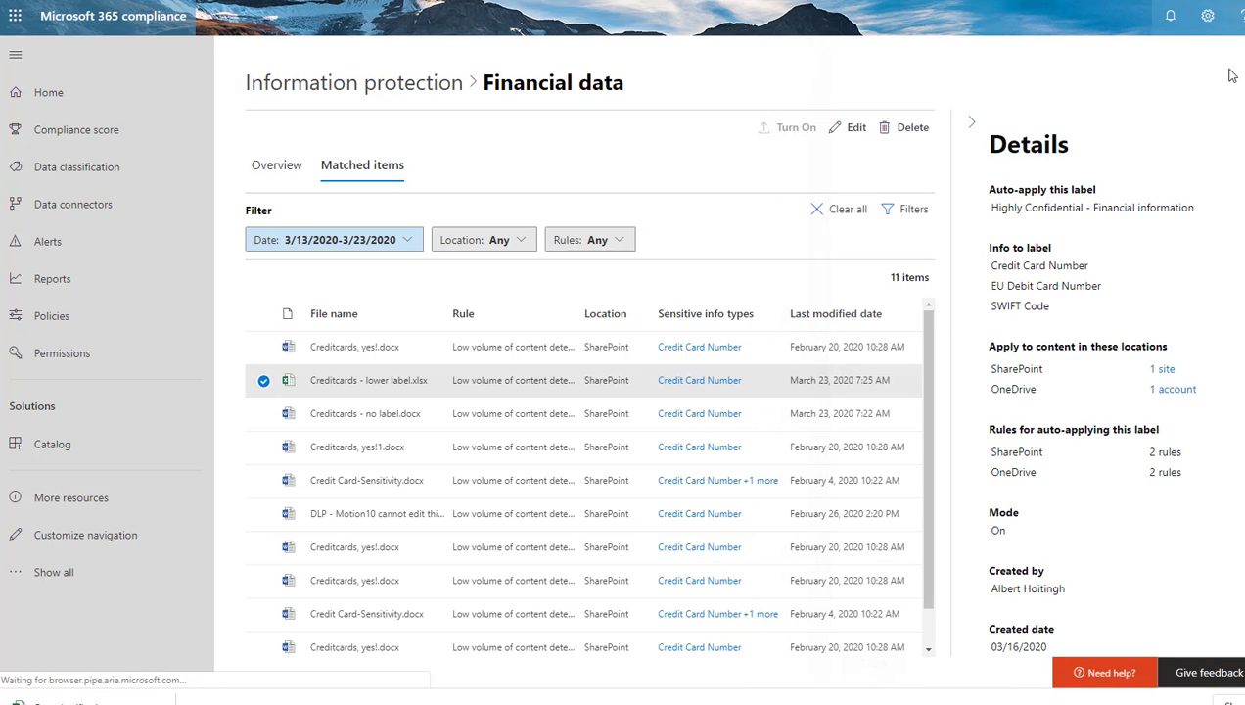
click(698, 386)
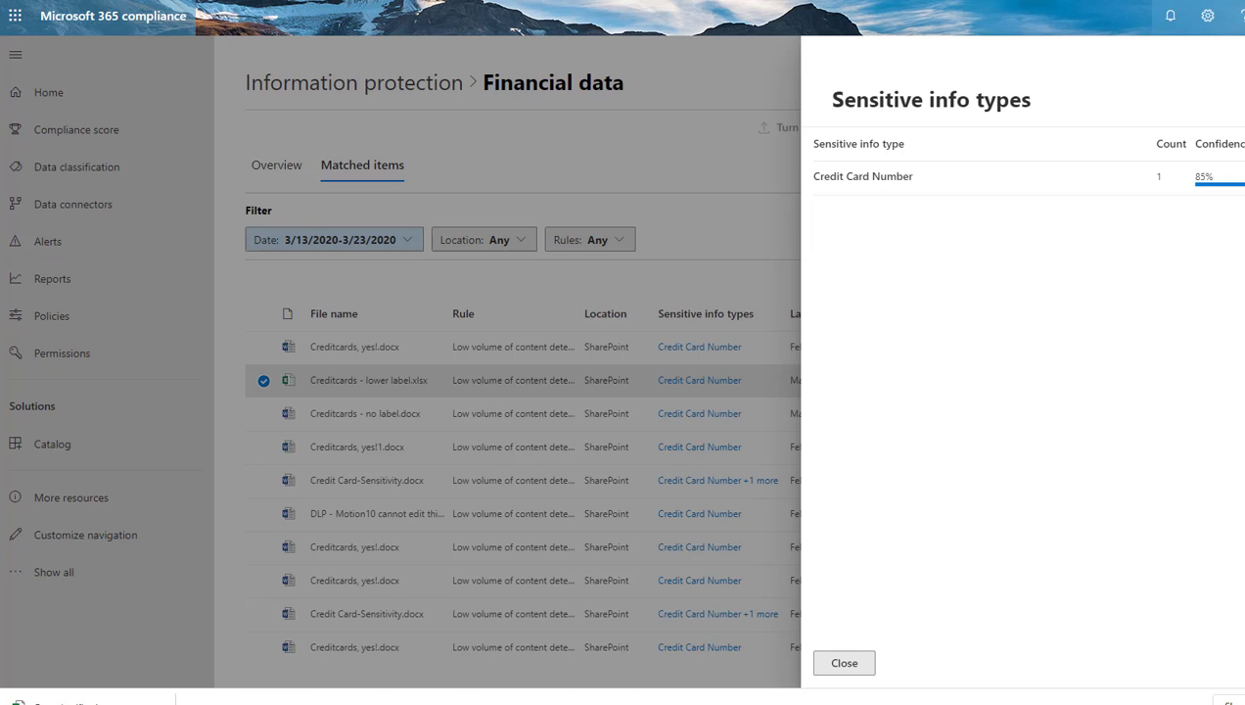
click(583, 256)
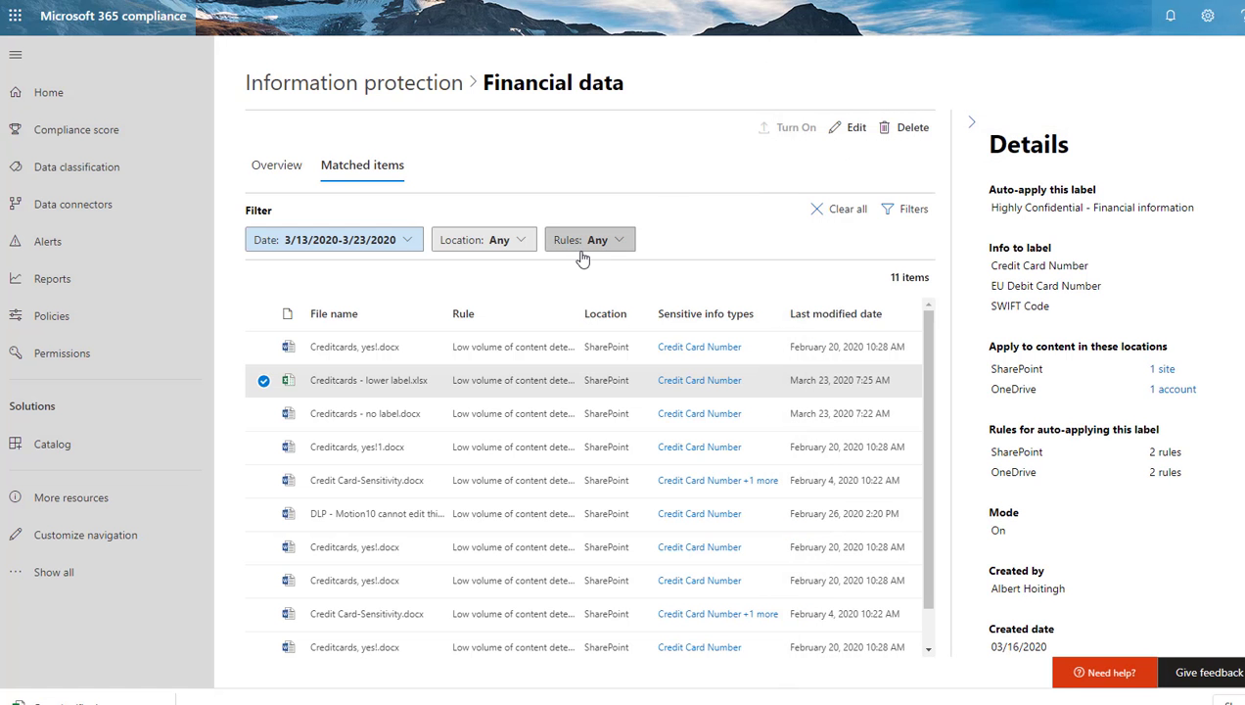